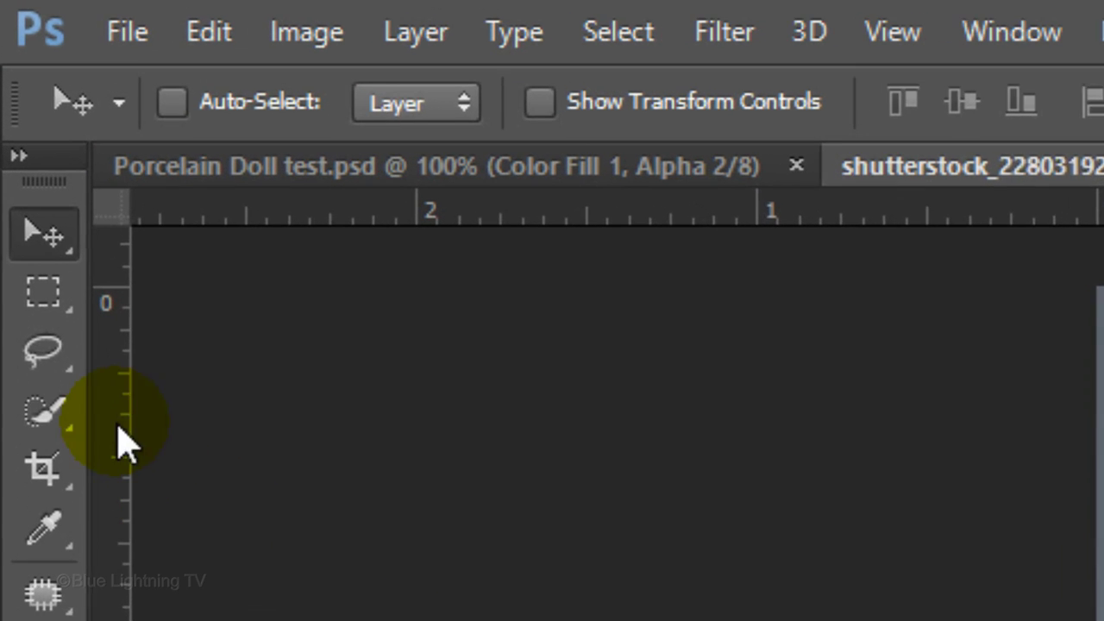
# - Quick-select the woman's hair, face and shoulders, then check the selection in Quick Mask
pyautogui.click(11, 104)
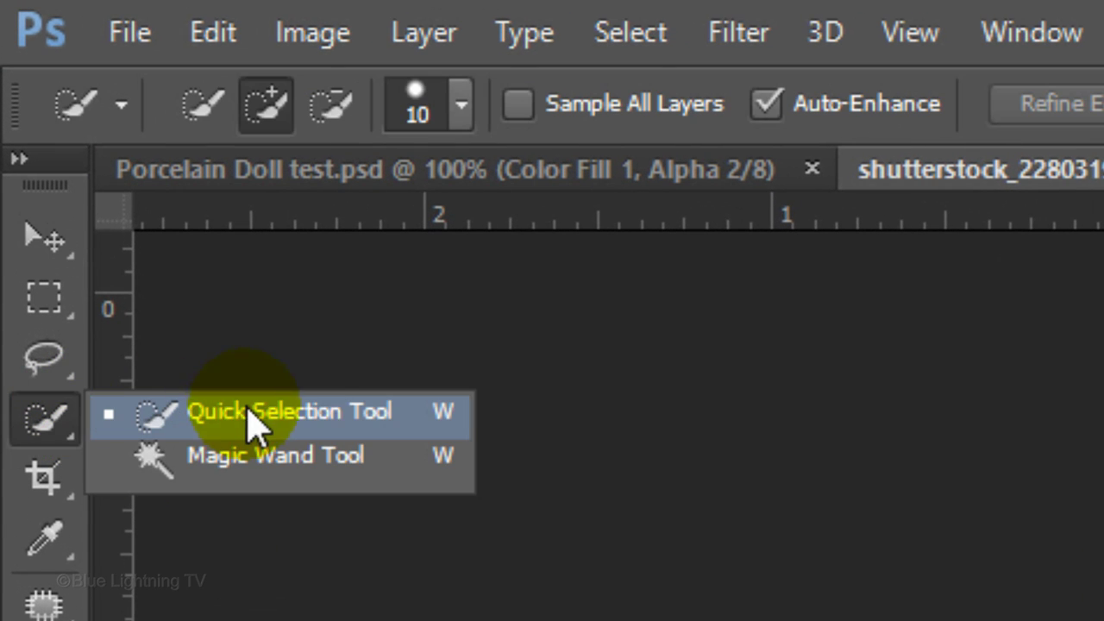
pyautogui.click(299, 416)
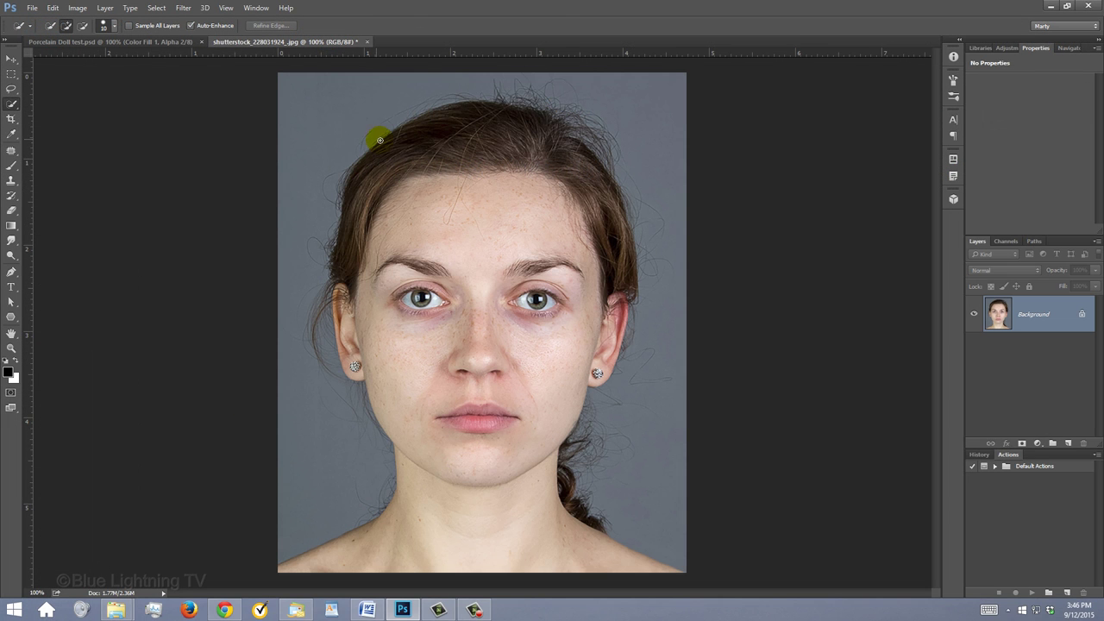
pyautogui.moveTo(374, 136)
pyautogui.mouseDown()
pyautogui.moveTo(520, 119)
pyautogui.moveTo(607, 194)
pyautogui.moveTo(616, 276)
pyautogui.moveTo(352, 231)
pyautogui.moveTo(353, 353)
pyautogui.moveTo(574, 320)
pyautogui.moveTo(570, 363)
pyautogui.moveTo(445, 477)
pyautogui.moveTo(426, 535)
pyautogui.mouseUp()
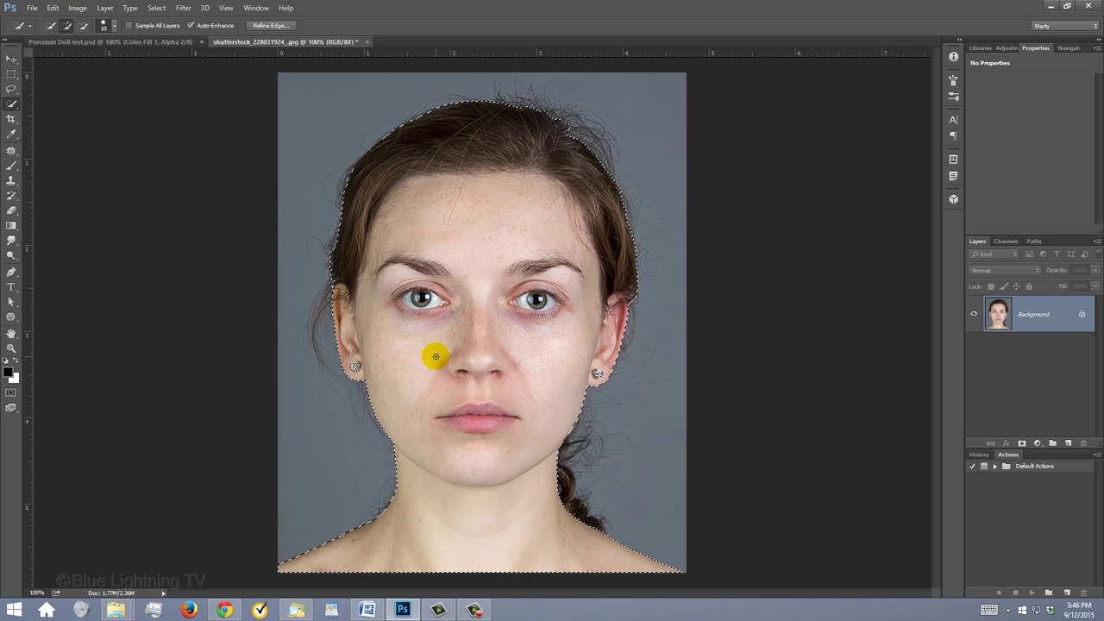
pyautogui.press('q')
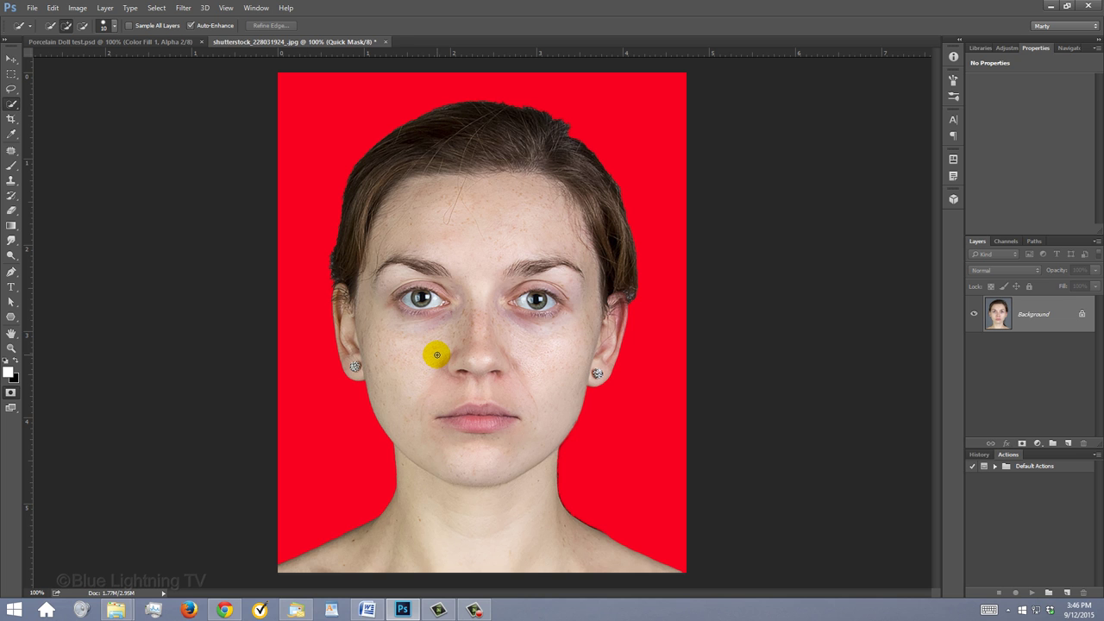
pyautogui.press('q')
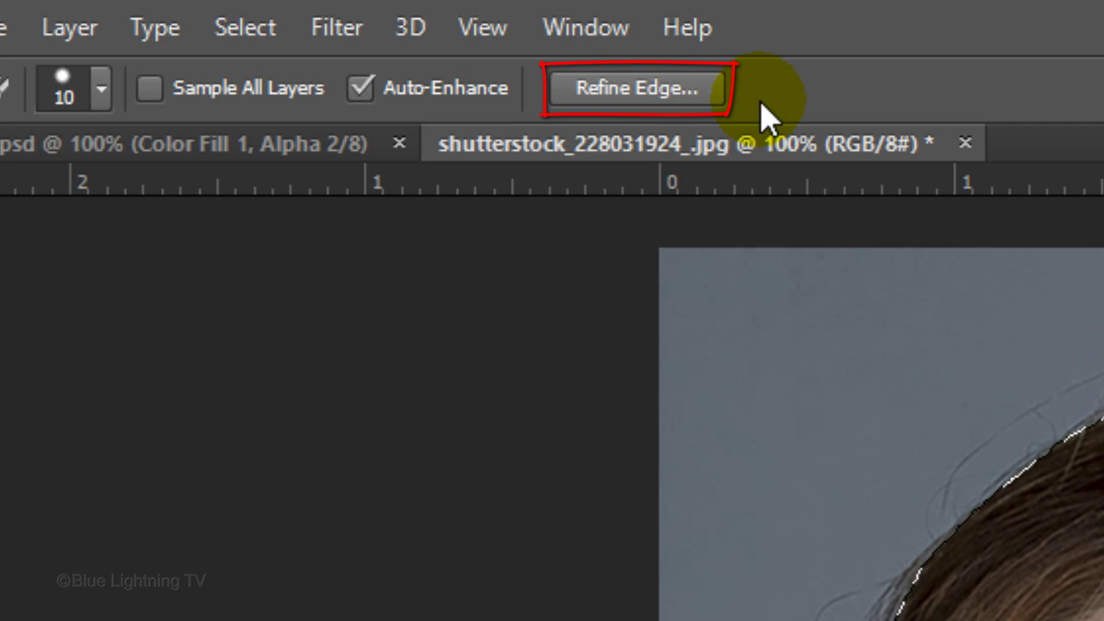
# - Refine Edge with Radius 2.6 px, painted hair edges and 81% decontamination, output to a new layer
pyautogui.click(250, 30)
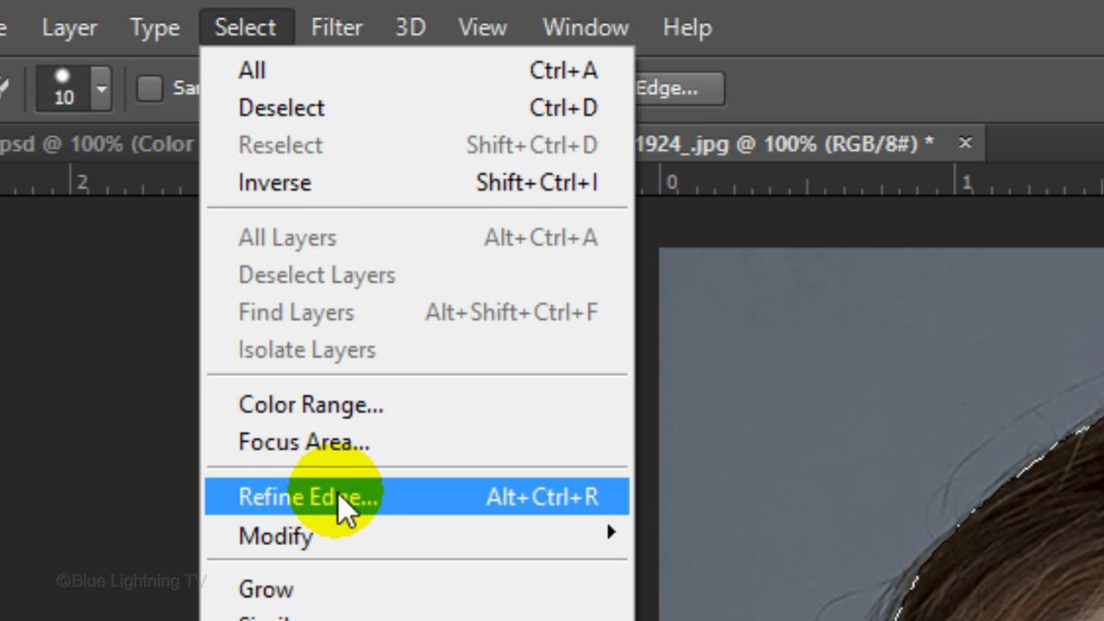
pyautogui.click(337, 496)
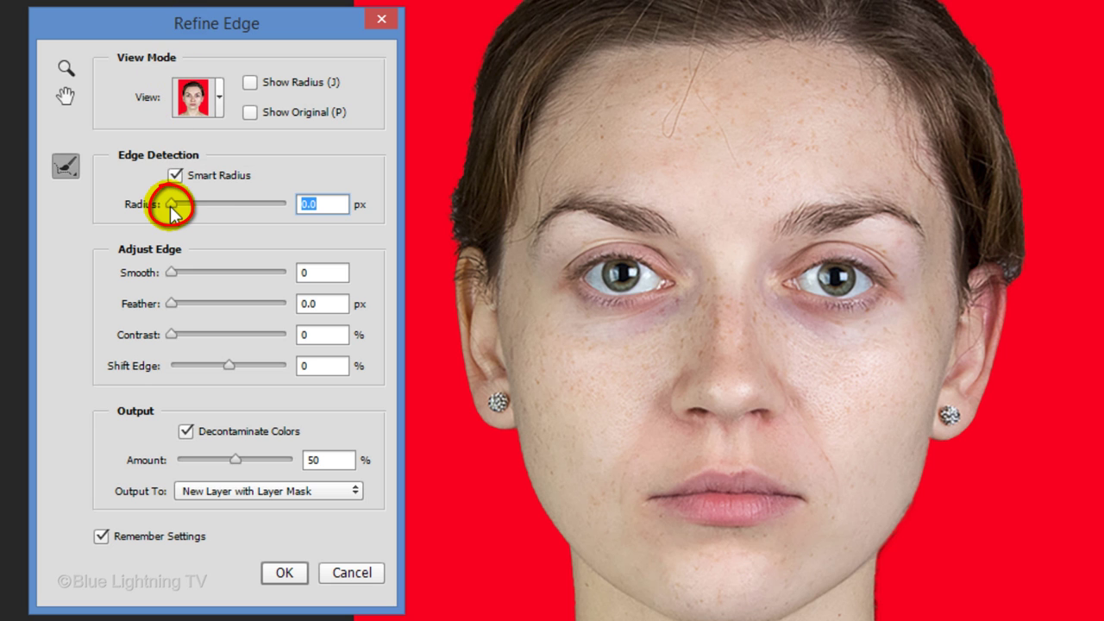
pyautogui.moveTo(171, 210); pyautogui.dragTo(188, 213)
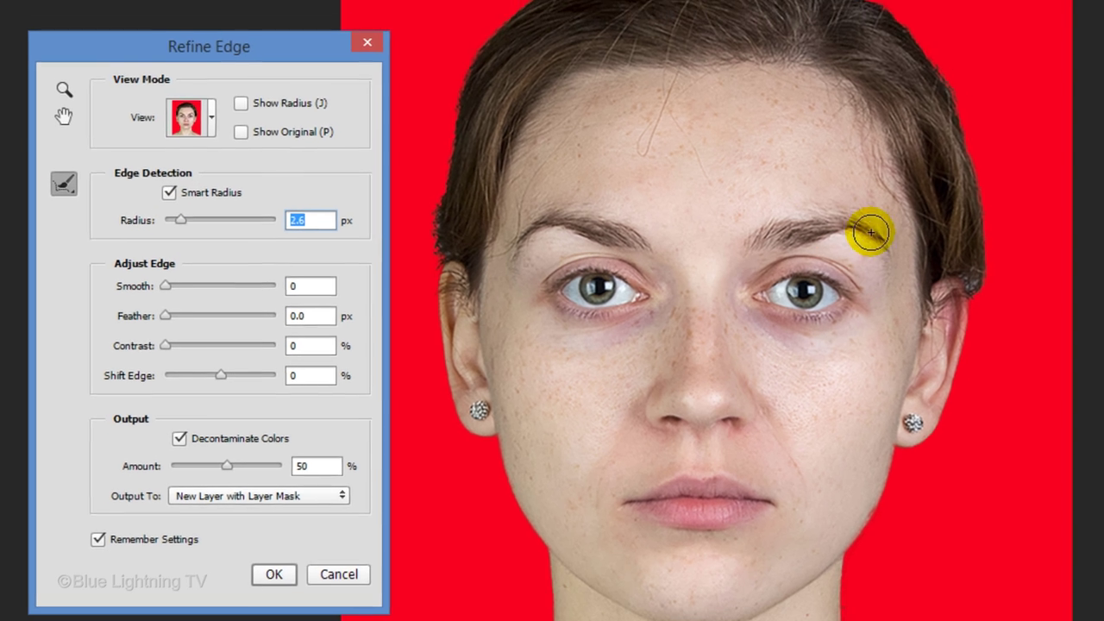
pyautogui.moveTo(1018, 130)
pyautogui.mouseDown()
pyautogui.moveTo(1034, 322)
pyautogui.moveTo(1019, 127)
pyautogui.mouseUp()
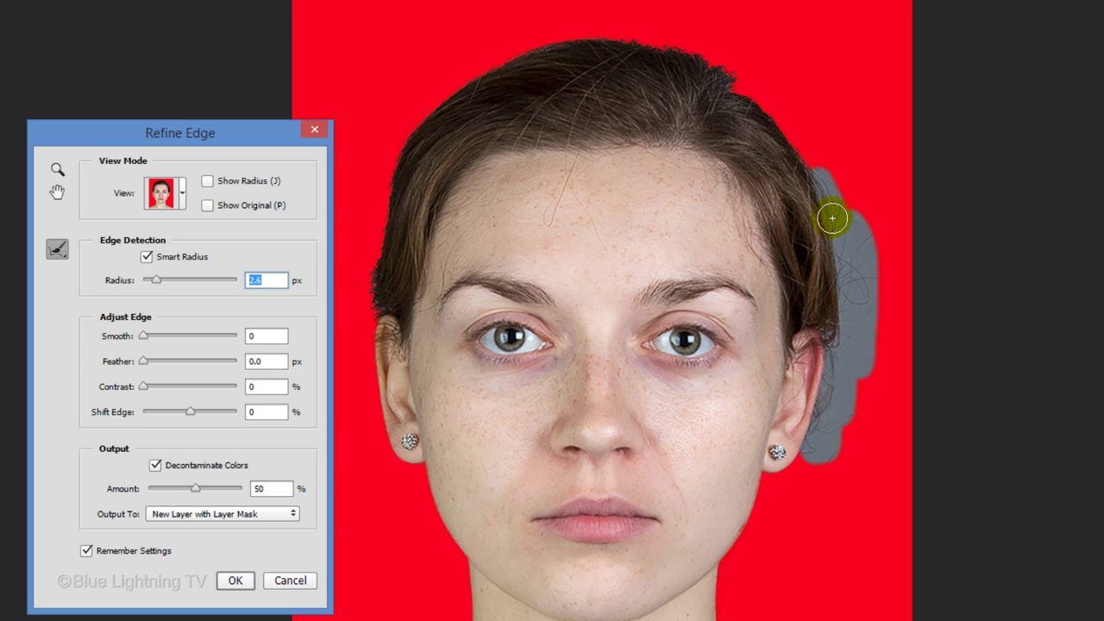
pyautogui.moveTo(833, 218)
pyautogui.mouseDown()
pyautogui.moveTo(718, 55)
pyautogui.moveTo(764, 111)
pyautogui.moveTo(483, 10)
pyautogui.moveTo(380, 172)
pyautogui.moveTo(339, 385)
pyautogui.moveTo(369, 399)
pyautogui.moveTo(337, 231)
pyautogui.moveTo(378, 174)
pyautogui.mouseUp()
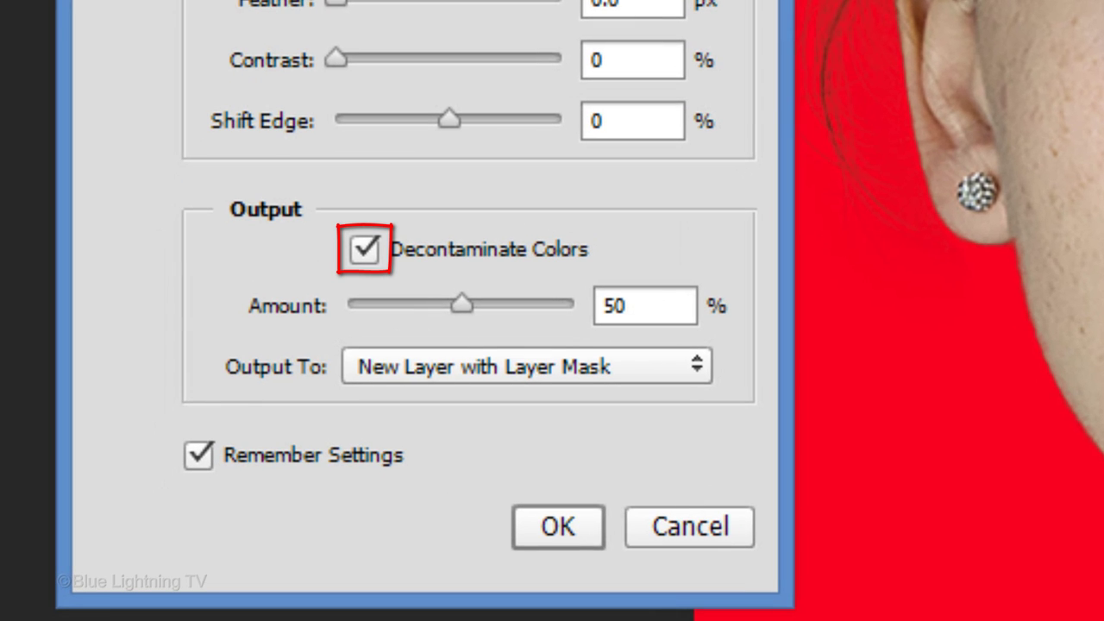
pyautogui.click(460, 303)
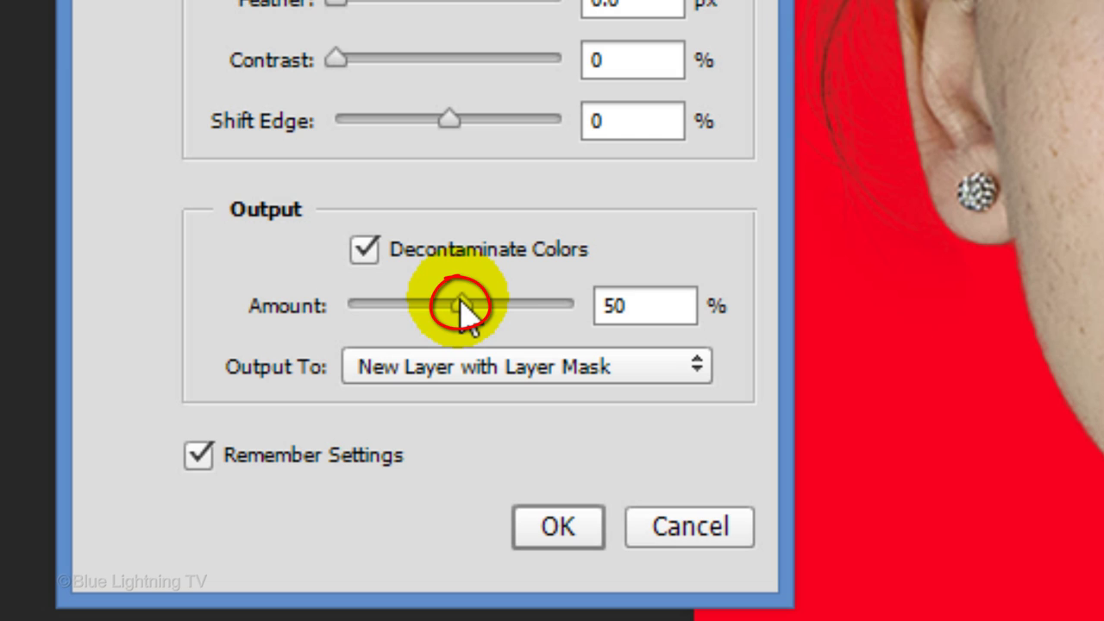
pyautogui.moveTo(461, 304); pyautogui.dragTo(534, 314)
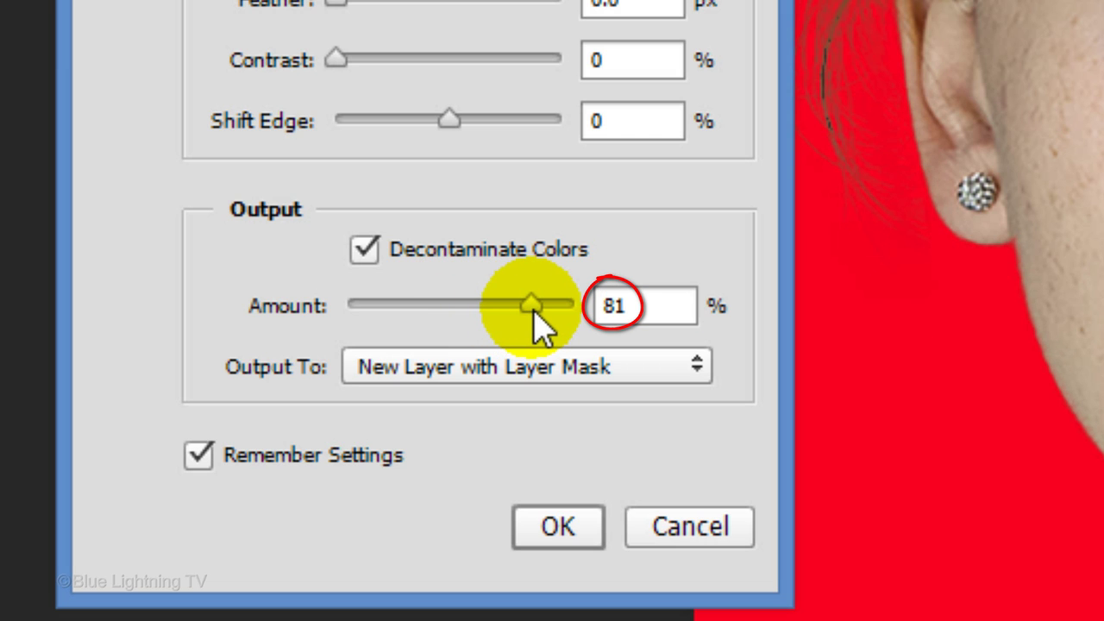
pyautogui.click(541, 364)
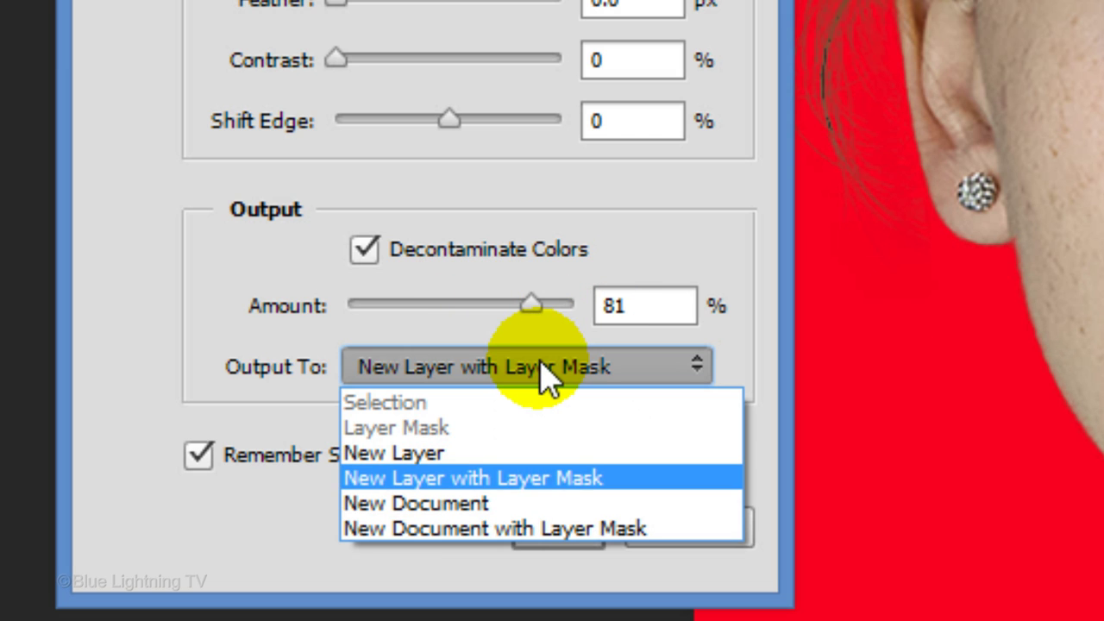
pyautogui.click(523, 455)
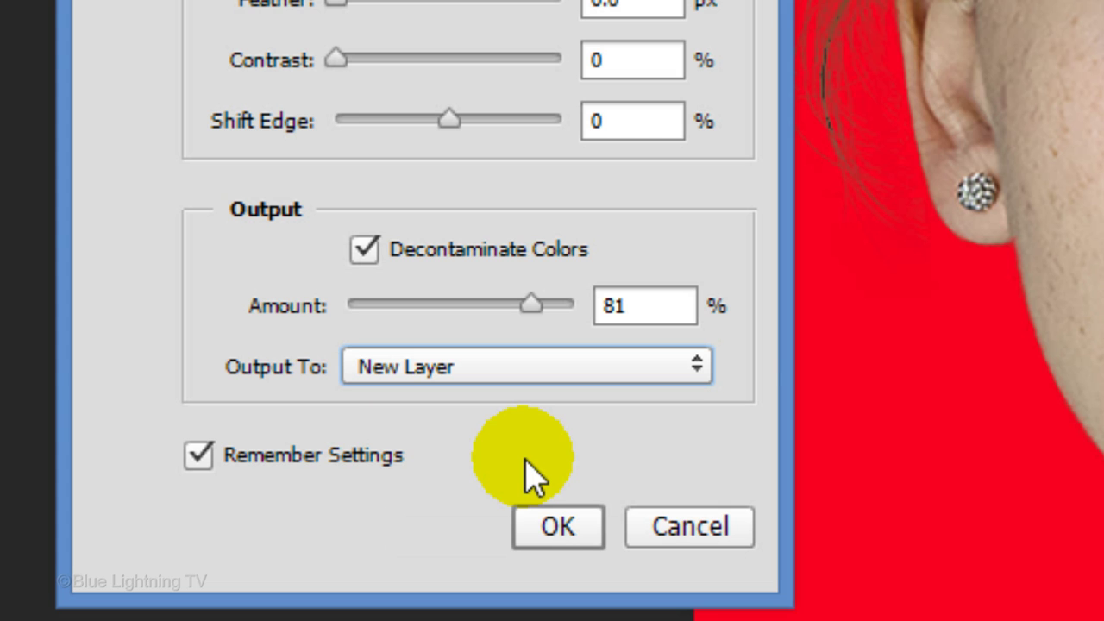
pyautogui.click(556, 526)
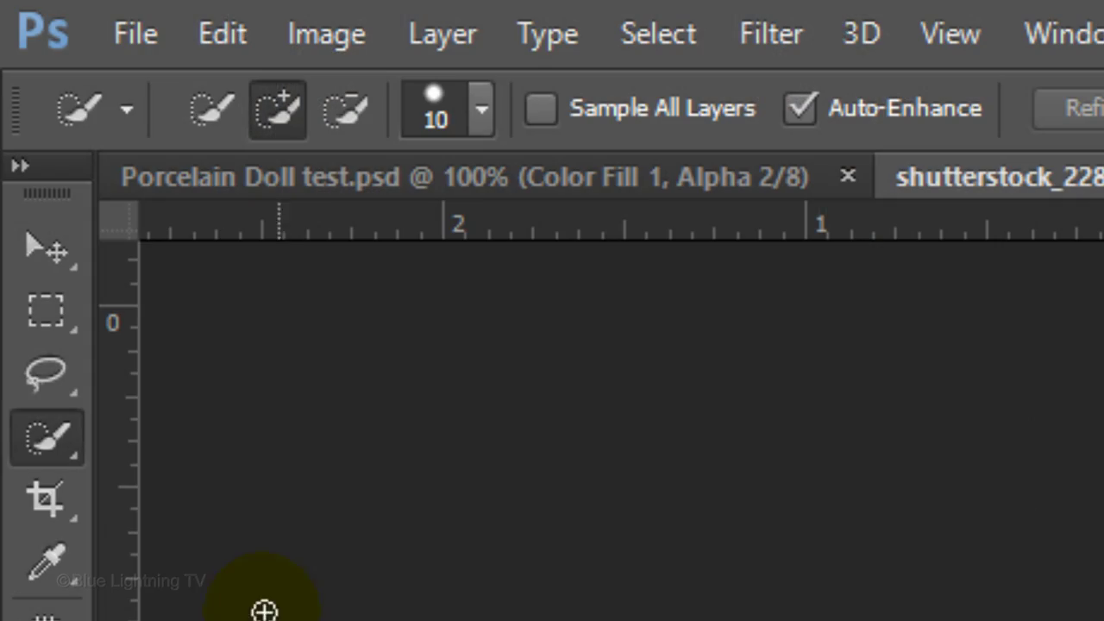
# - Lasso both eyebrows into one selection and copy them to a new layer
pyautogui.click(54, 351)
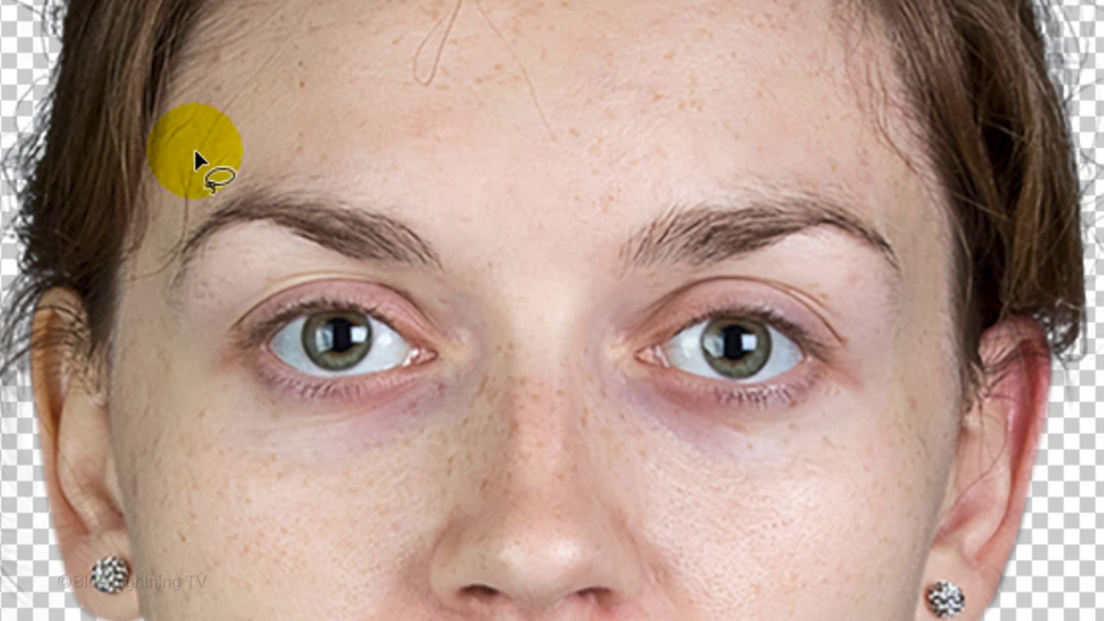
pyautogui.moveTo(431, 222)
pyautogui.mouseDown()
pyautogui.moveTo(382, 193)
pyautogui.moveTo(300, 172)
pyautogui.moveTo(240, 178)
pyautogui.moveTo(192, 226)
pyautogui.moveTo(173, 280)
pyautogui.moveTo(224, 256)
pyautogui.moveTo(463, 274)
pyautogui.moveTo(400, 207)
pyautogui.mouseUp()
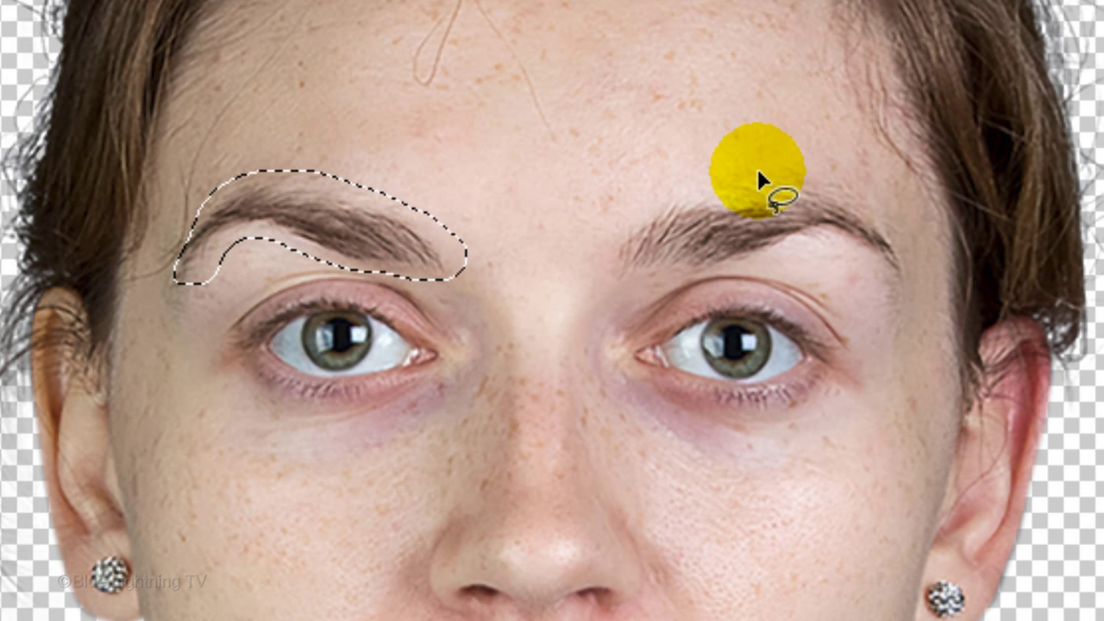
pyautogui.press('shift')
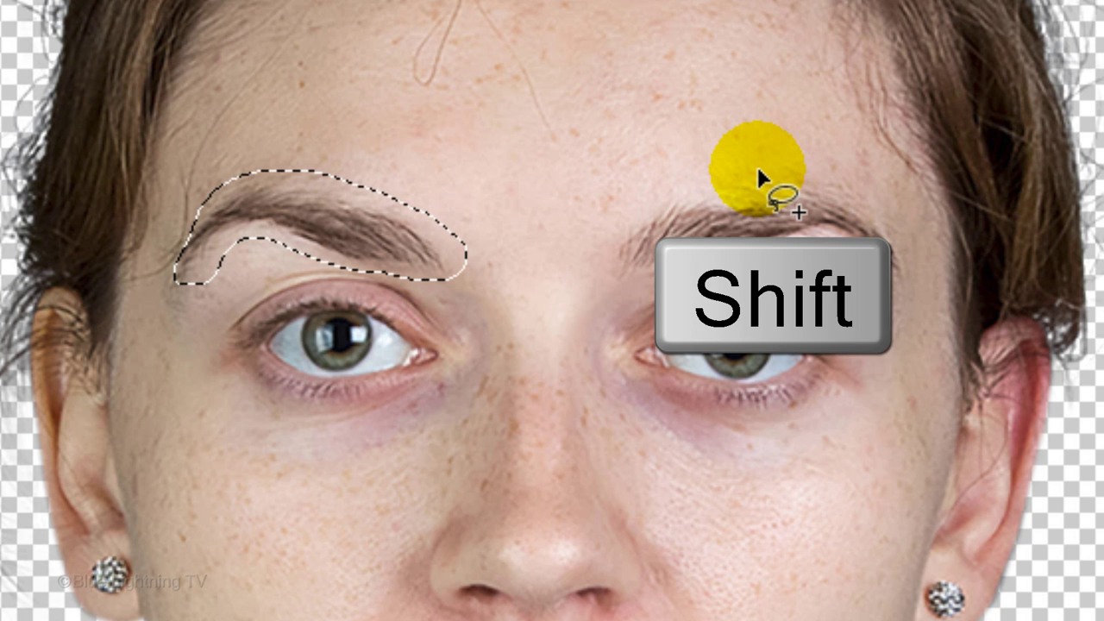
pyautogui.moveTo(757, 166)
pyautogui.mouseDown()
pyautogui.moveTo(676, 186)
pyautogui.moveTo(606, 216)
pyautogui.moveTo(604, 266)
pyautogui.moveTo(644, 278)
pyautogui.moveTo(834, 252)
pyautogui.moveTo(882, 304)
pyautogui.moveTo(913, 253)
pyautogui.moveTo(831, 177)
pyautogui.moveTo(741, 167)
pyautogui.mouseUp()
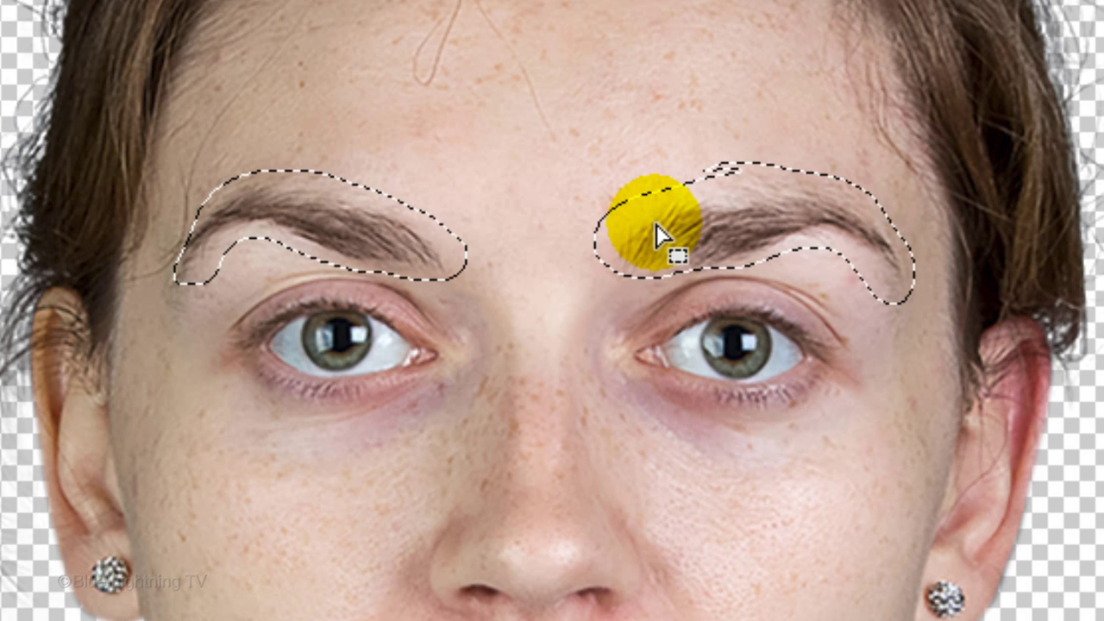
pyautogui.hotkey('ctrl', 'j')
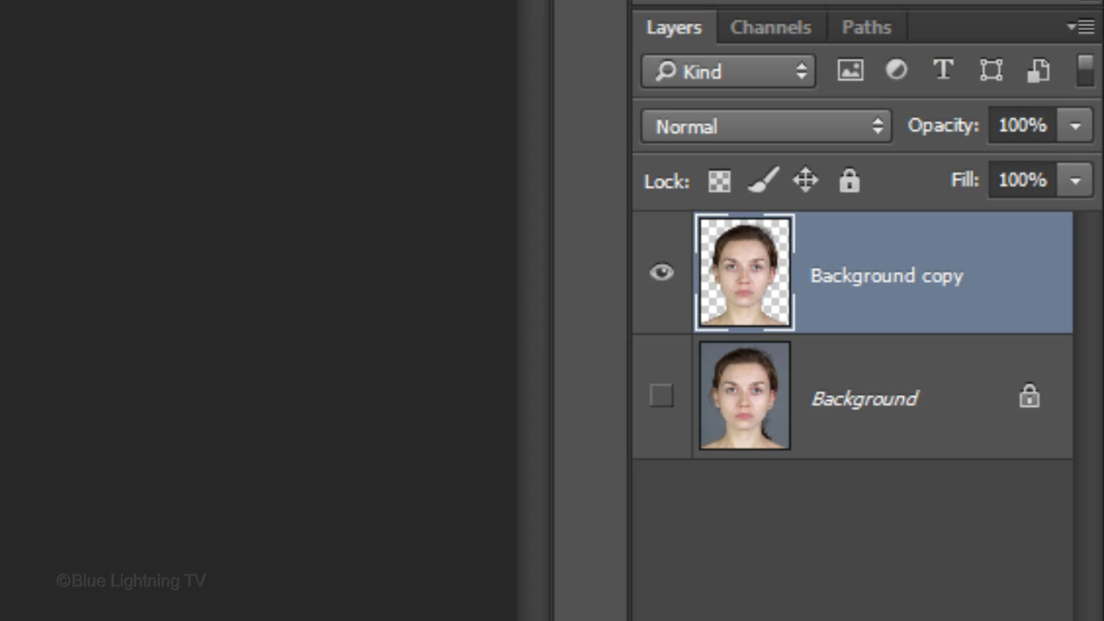
# - Rename the copied layer 'eyebrows', hide it, and make Background copy the active layer
pyautogui.hotkey('ctrl', 'j')
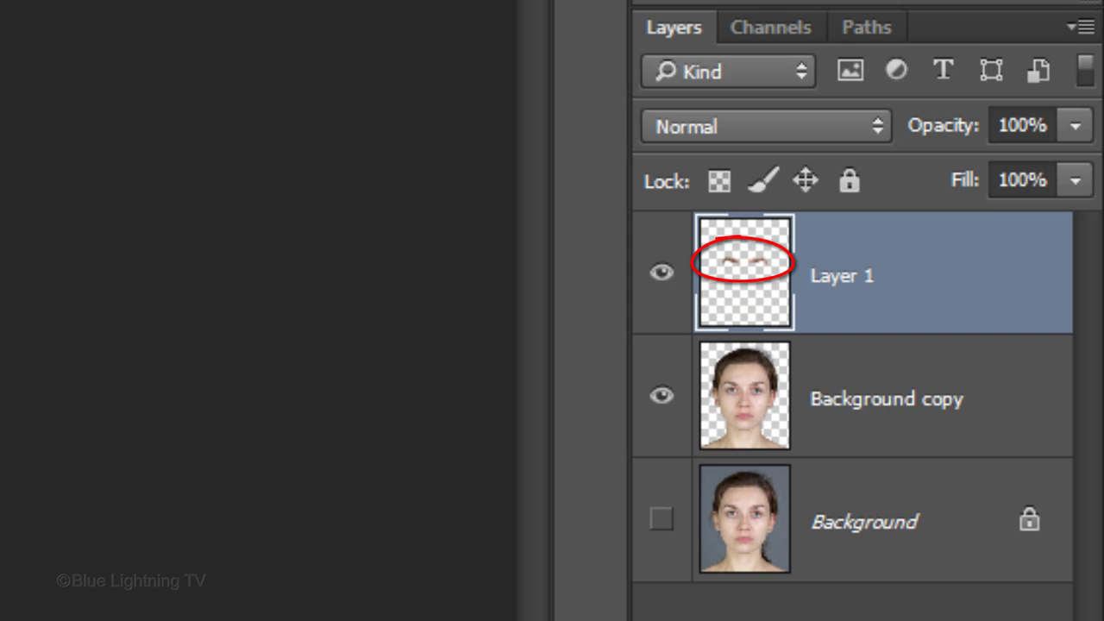
pyautogui.doubleClick(825, 276)
pyautogui.click(865, 276)
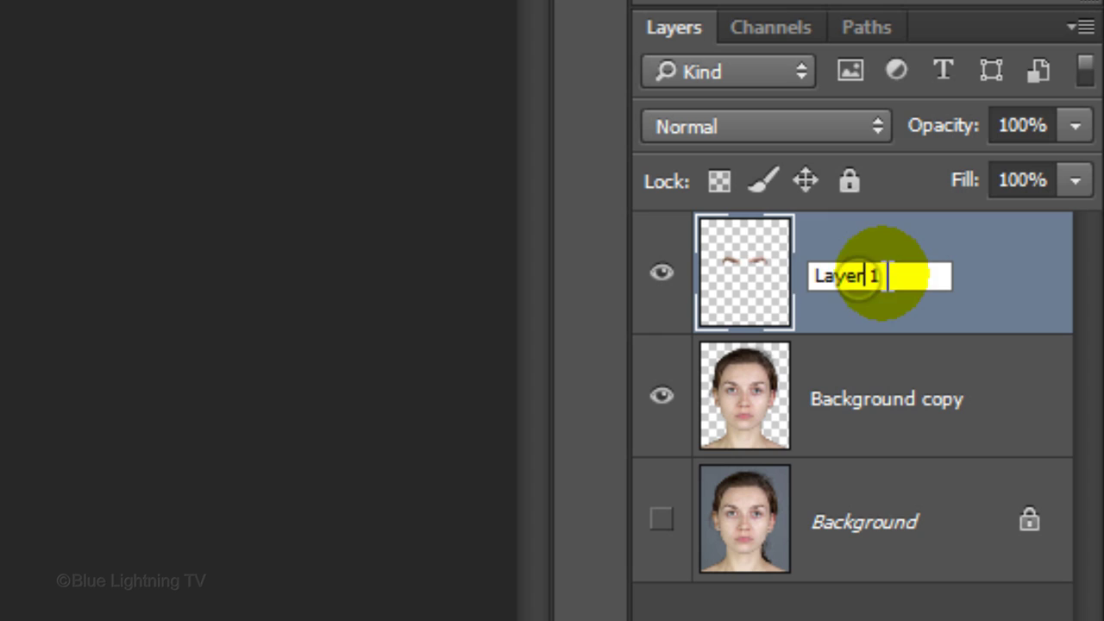
pyautogui.write('eyebrows')
pyautogui.press('Return')
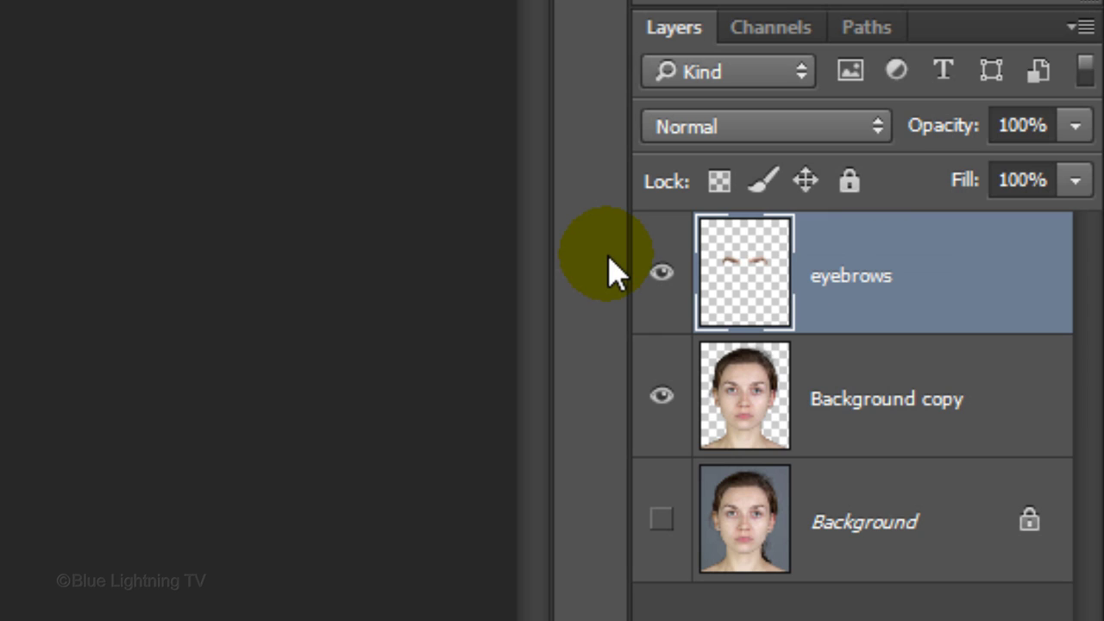
pyautogui.click(661, 274)
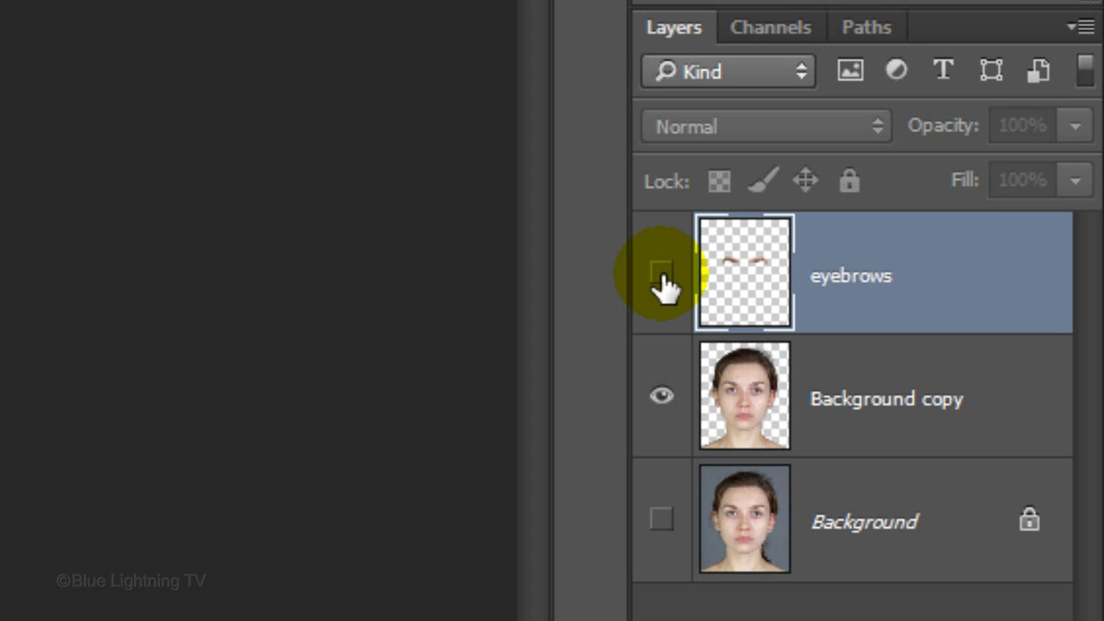
pyautogui.keyDown('ctrl'); pyautogui.click(740, 390); pyautogui.keyUp('ctrl')
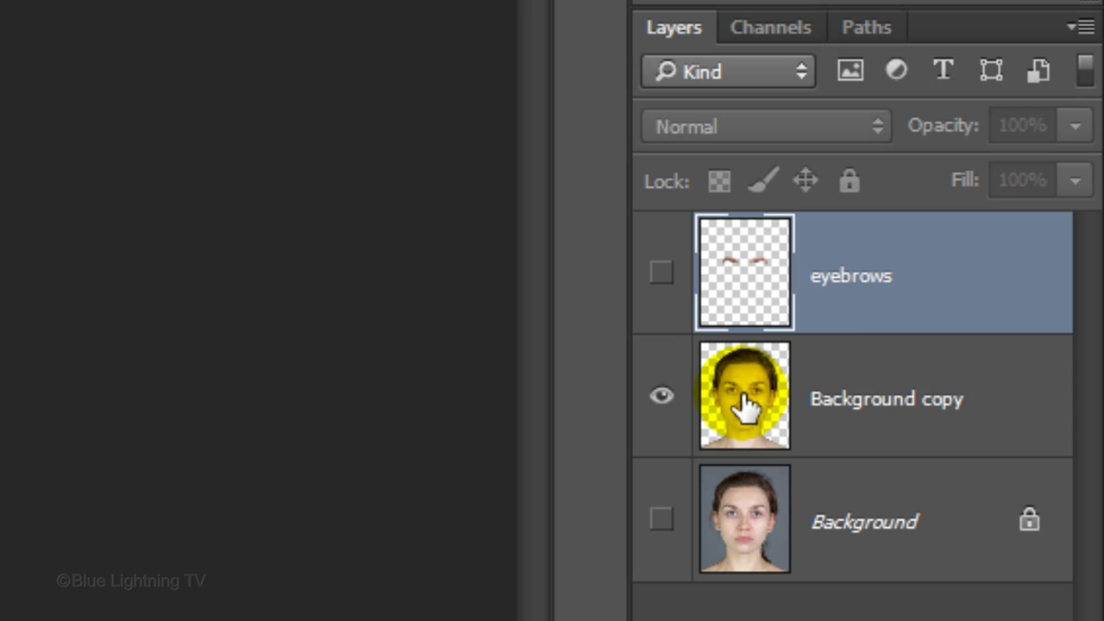
pyautogui.click(743, 405)
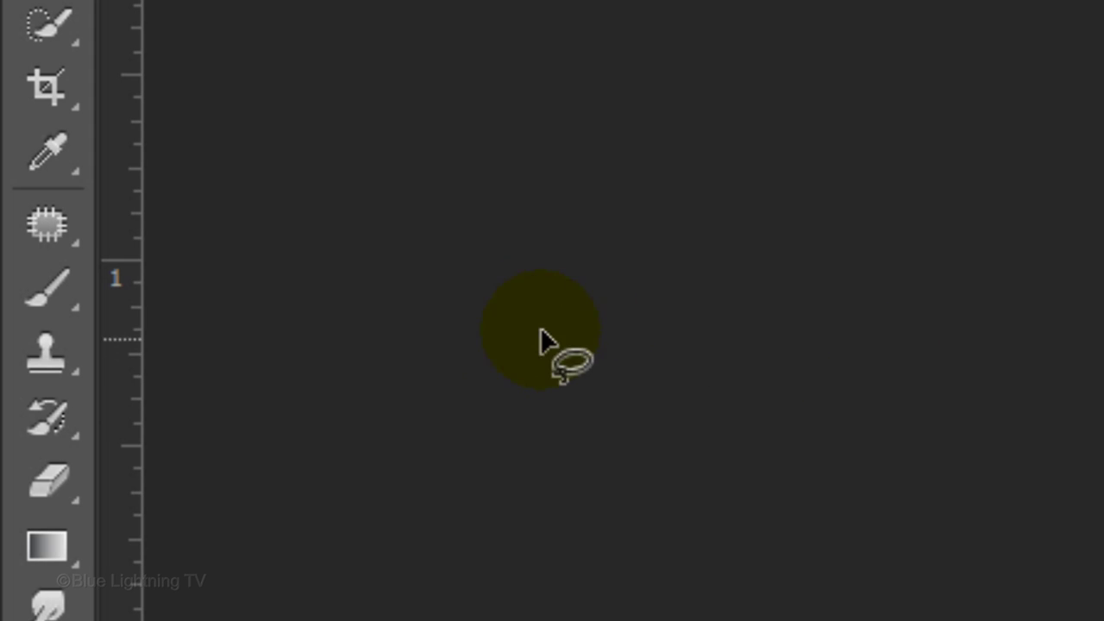
# - Patch away both eyebrows on the Background copy face, then show the eyebrows layer again
pyautogui.moveTo(48, 227); pyautogui.dragTo(332, 323)
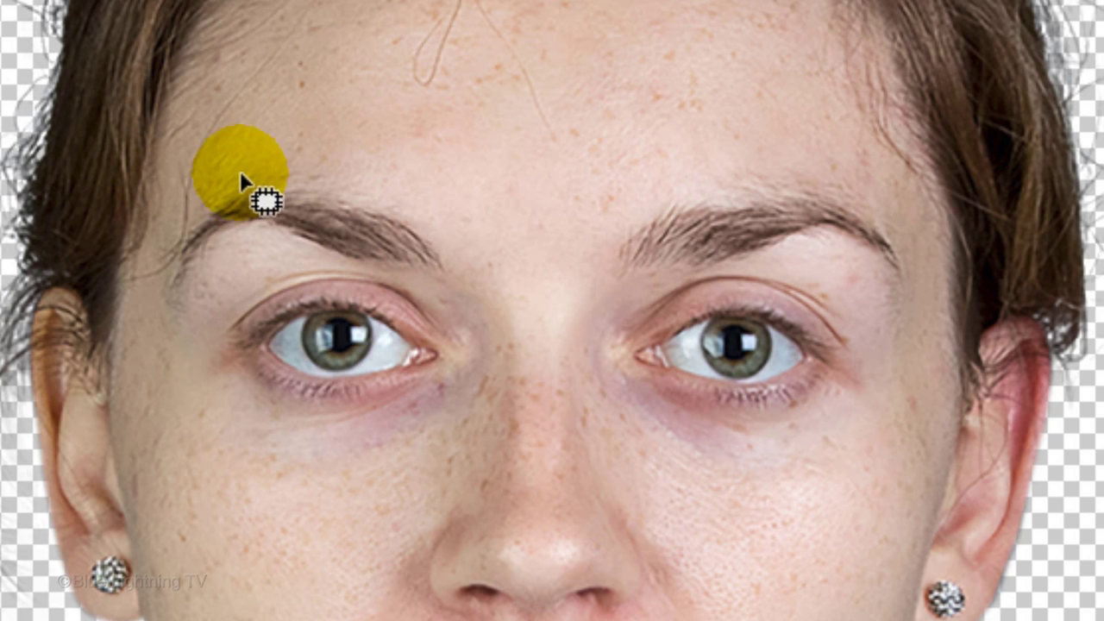
pyautogui.moveTo(211, 198)
pyautogui.mouseDown()
pyautogui.moveTo(210, 278)
pyautogui.moveTo(283, 244)
pyautogui.moveTo(386, 269)
pyautogui.moveTo(460, 244)
pyautogui.moveTo(303, 169)
pyautogui.moveTo(320, 206)
pyautogui.moveTo(361, 194)
pyautogui.moveTo(470, 154)
pyautogui.moveTo(569, 79)
pyautogui.mouseUp()
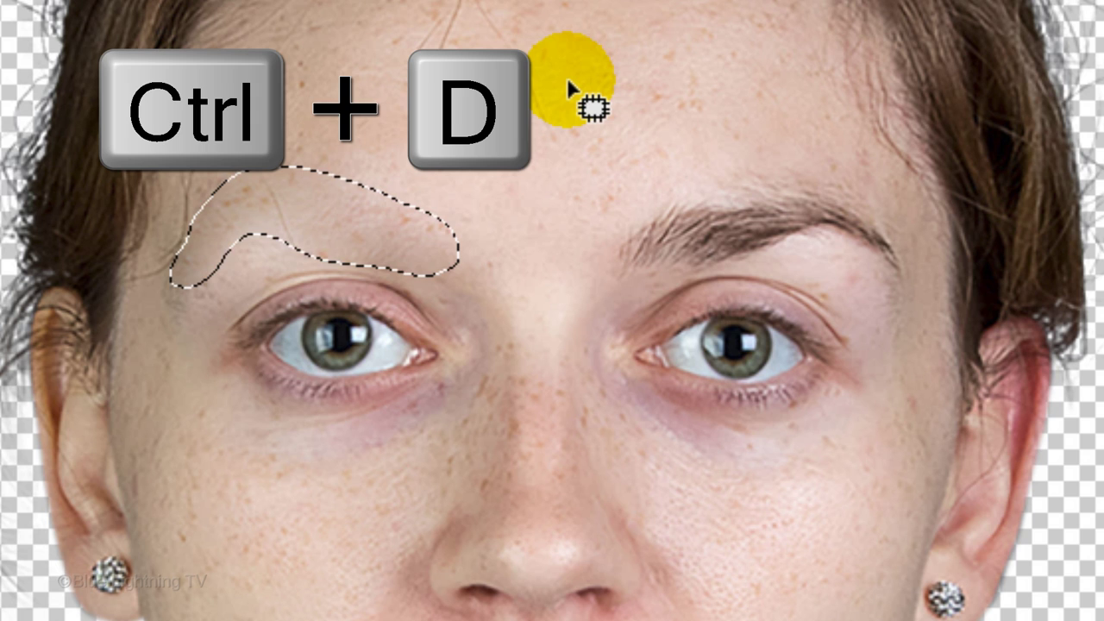
pyautogui.hotkey('ctrl', 'd')
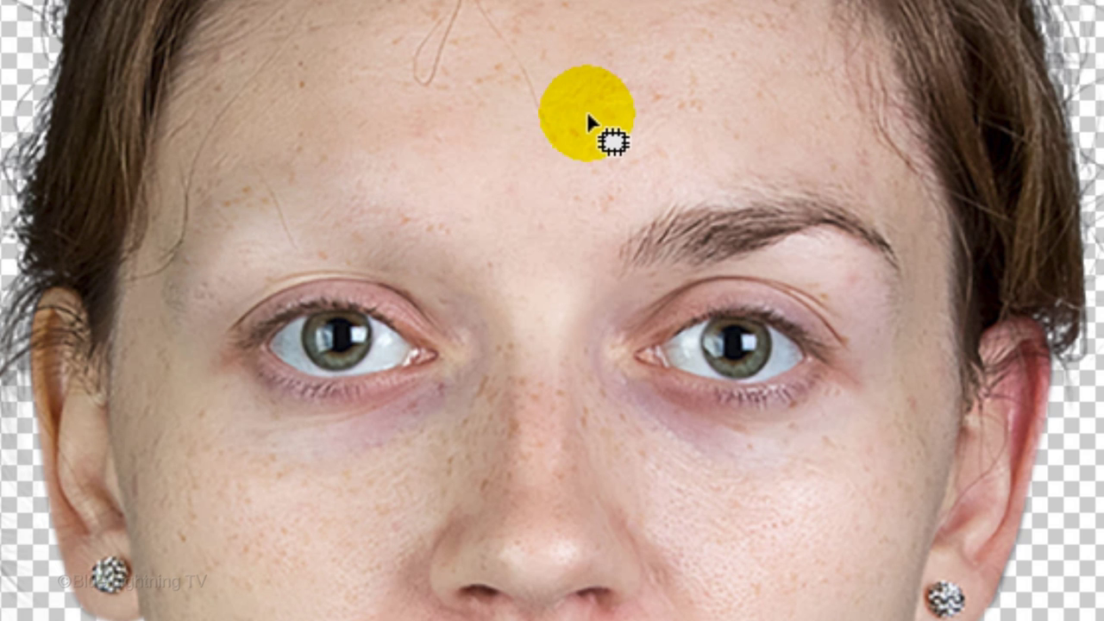
pyautogui.moveTo(658, 188)
pyautogui.mouseDown()
pyautogui.moveTo(599, 278)
pyautogui.moveTo(723, 270)
pyautogui.moveTo(804, 242)
pyautogui.moveTo(874, 274)
pyautogui.moveTo(912, 259)
pyautogui.moveTo(840, 188)
pyautogui.moveTo(696, 178)
pyautogui.moveTo(636, 201)
pyautogui.moveTo(683, 212)
pyautogui.moveTo(587, 49)
pyautogui.moveTo(605, 77)
pyautogui.mouseUp()
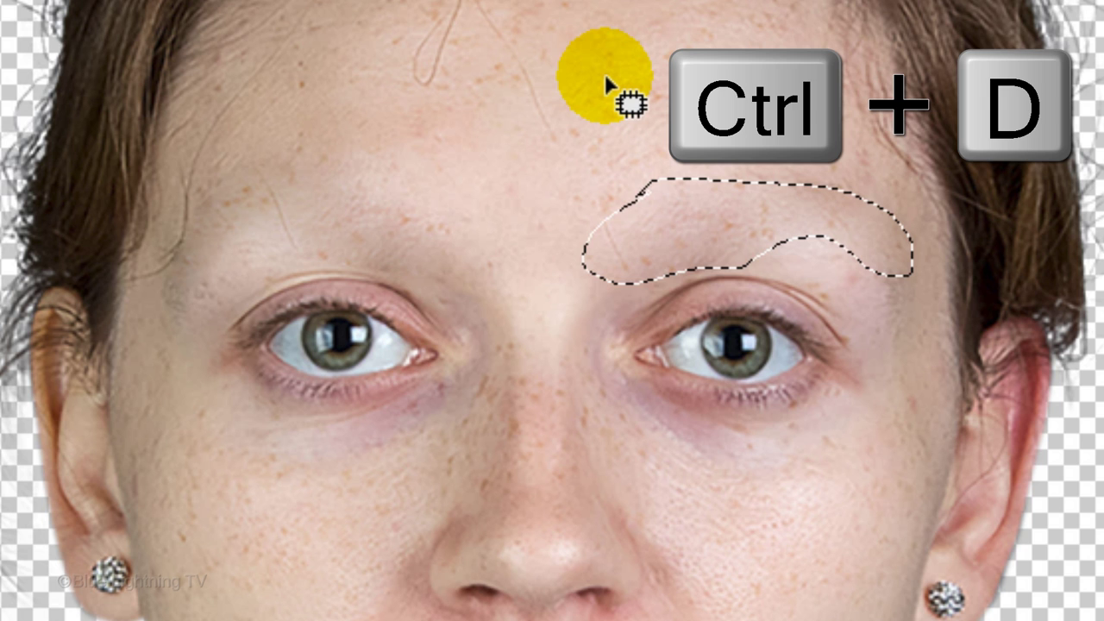
pyautogui.hotkey('ctrl', 'd')
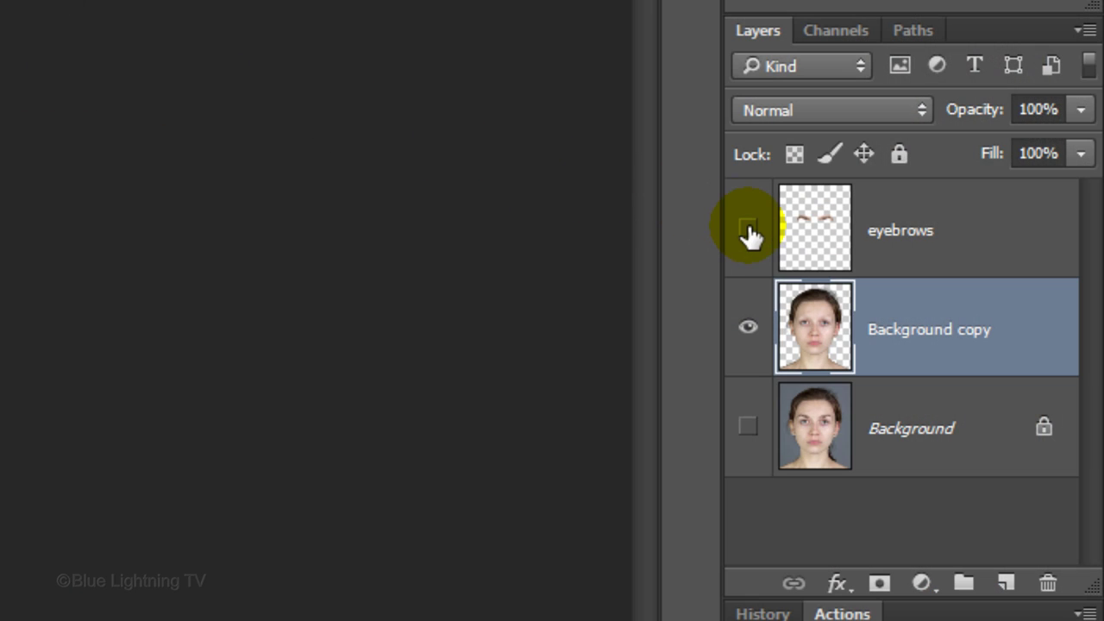
pyautogui.click(747, 230)
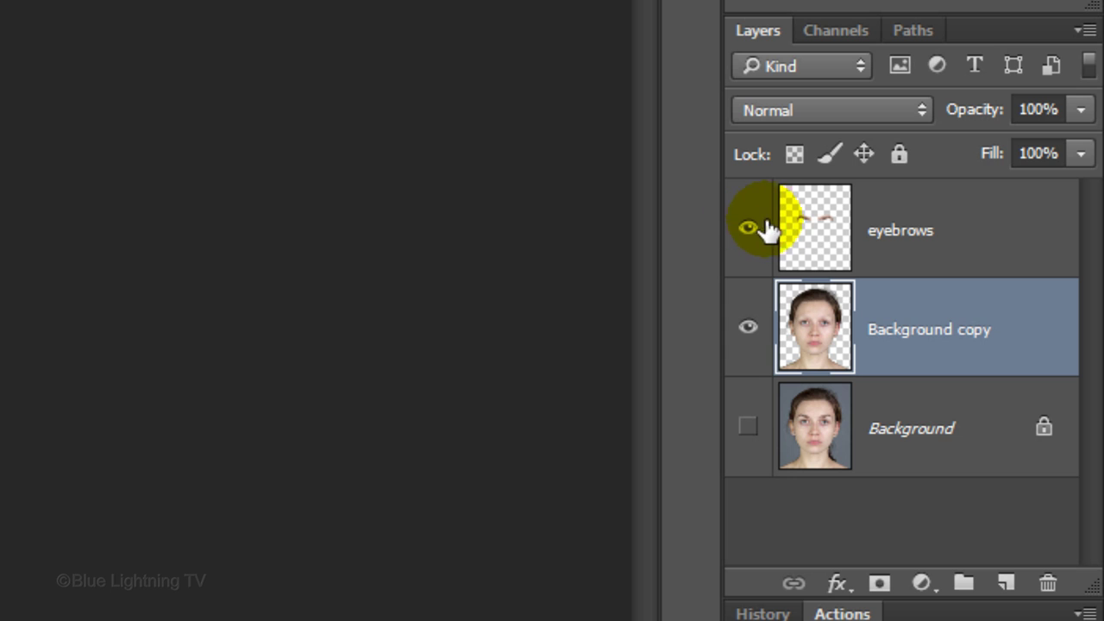
# - Free Transform the eyebrows layer, dragging the top handle down symmetrically to flatten the arches
pyautogui.click(813, 231)
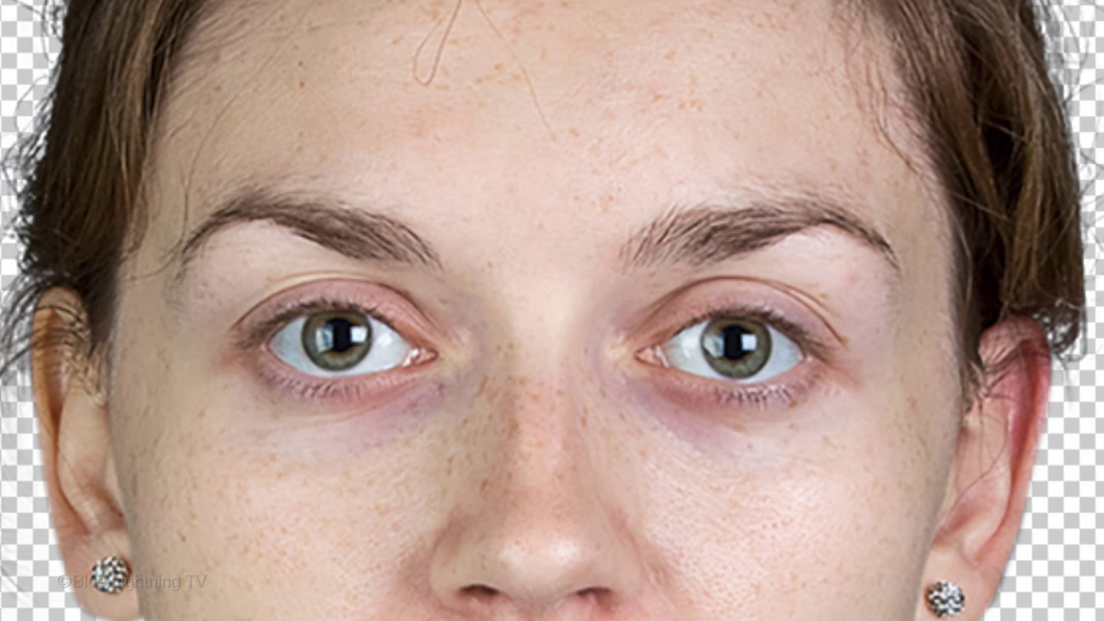
pyautogui.hotkey('ctrl', 't')
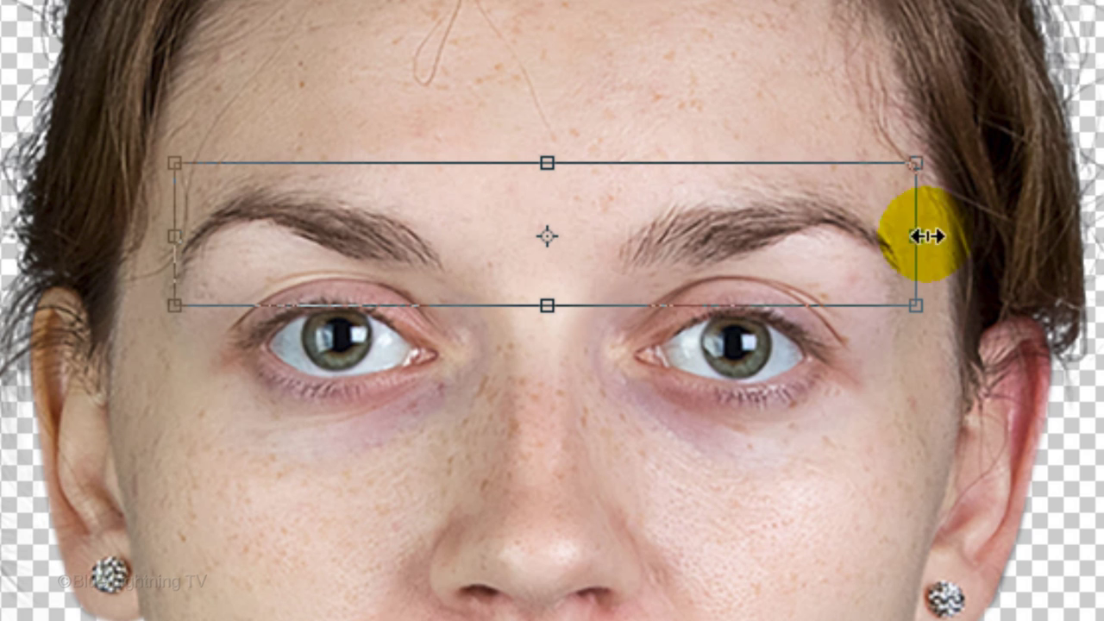
pyautogui.click(548, 157)
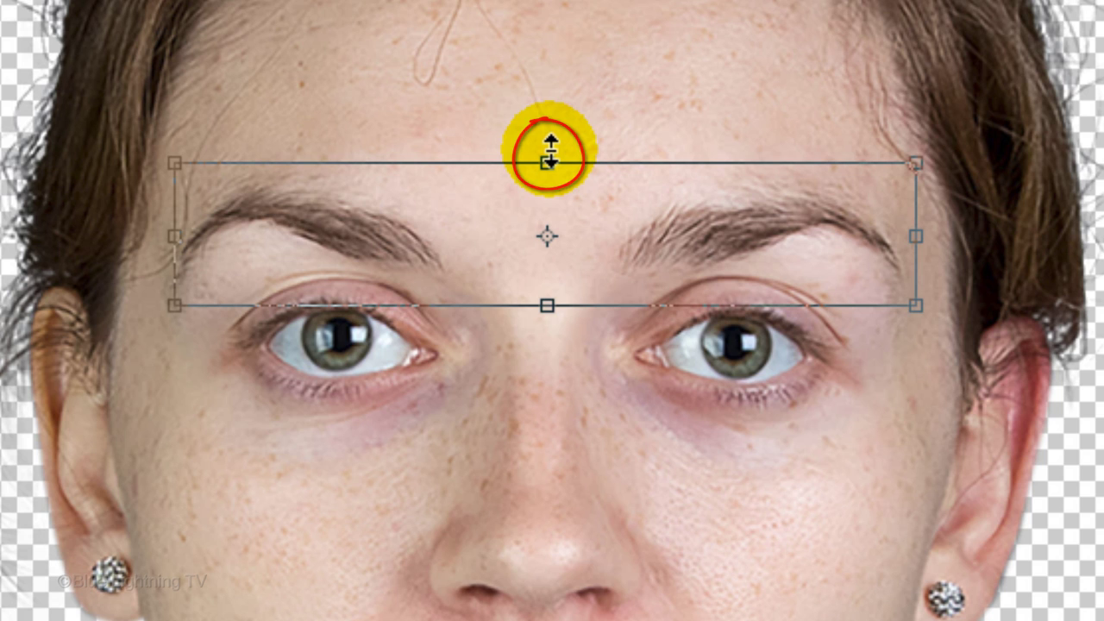
pyautogui.hotkey('alt', 'shift')
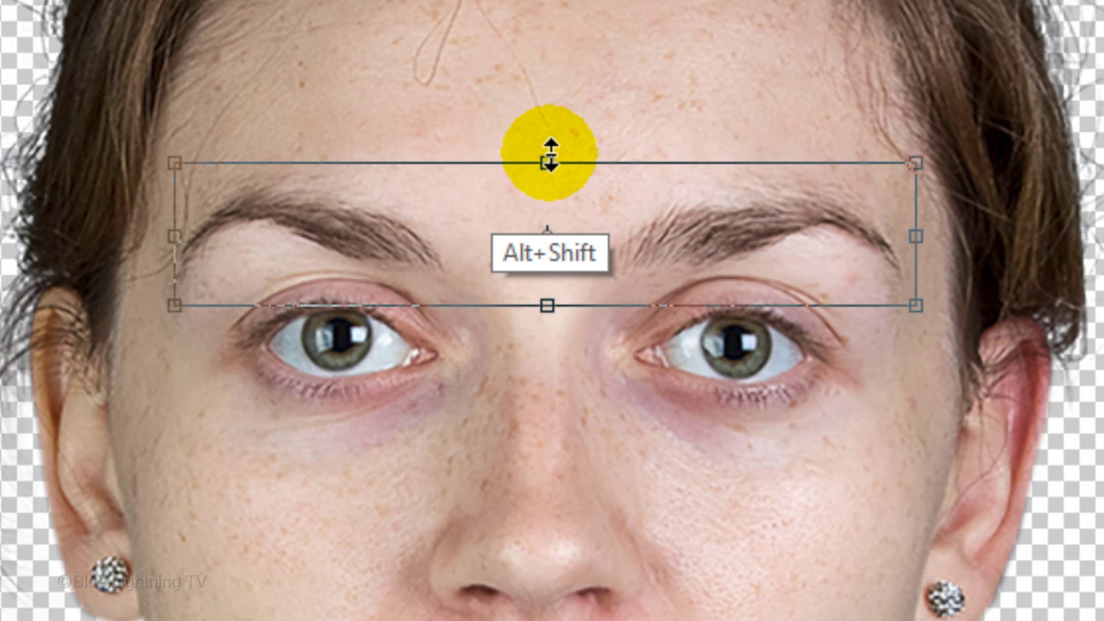
pyautogui.moveTo(548, 156); pyautogui.dragTo(547, 192)
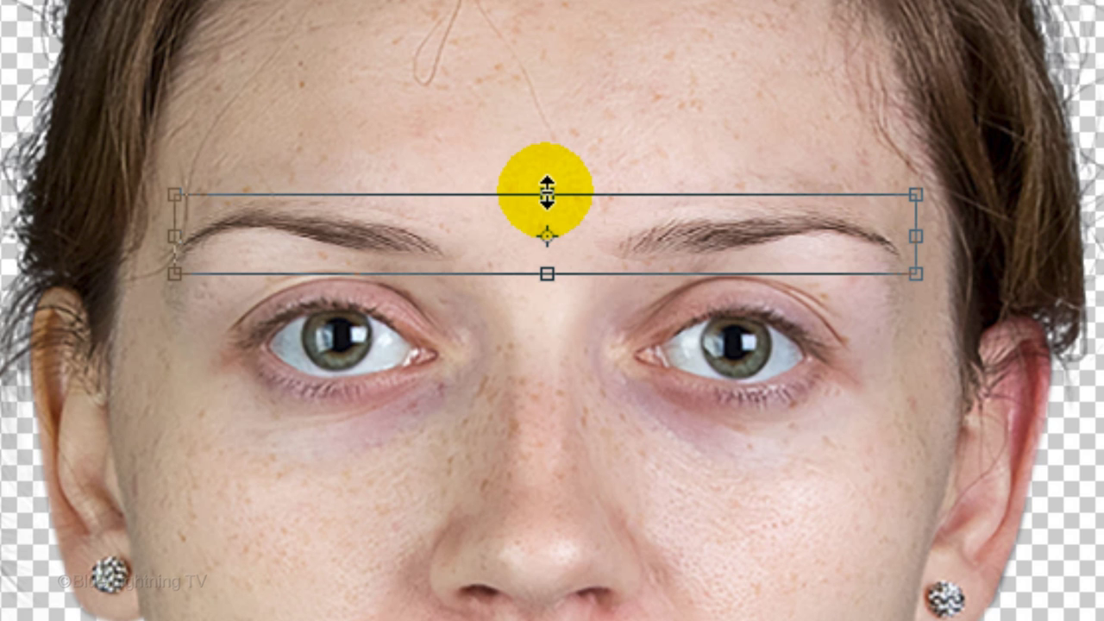
pyautogui.press('Return')
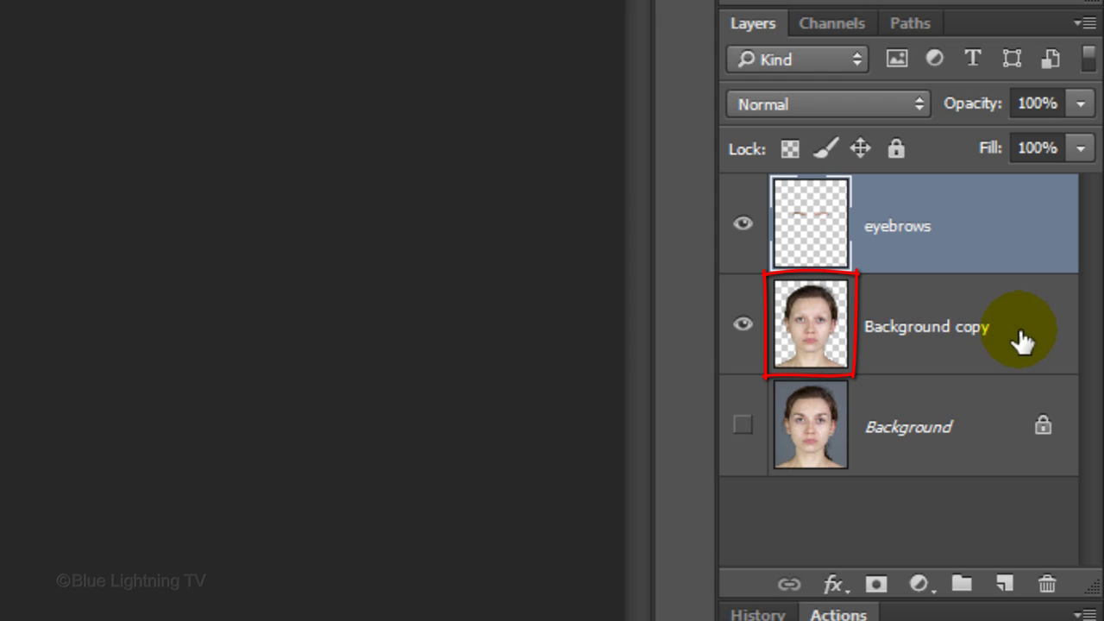
# - Create Layer 1 beneath Background copy and fill it with white using default colours
pyautogui.click(1020, 341)
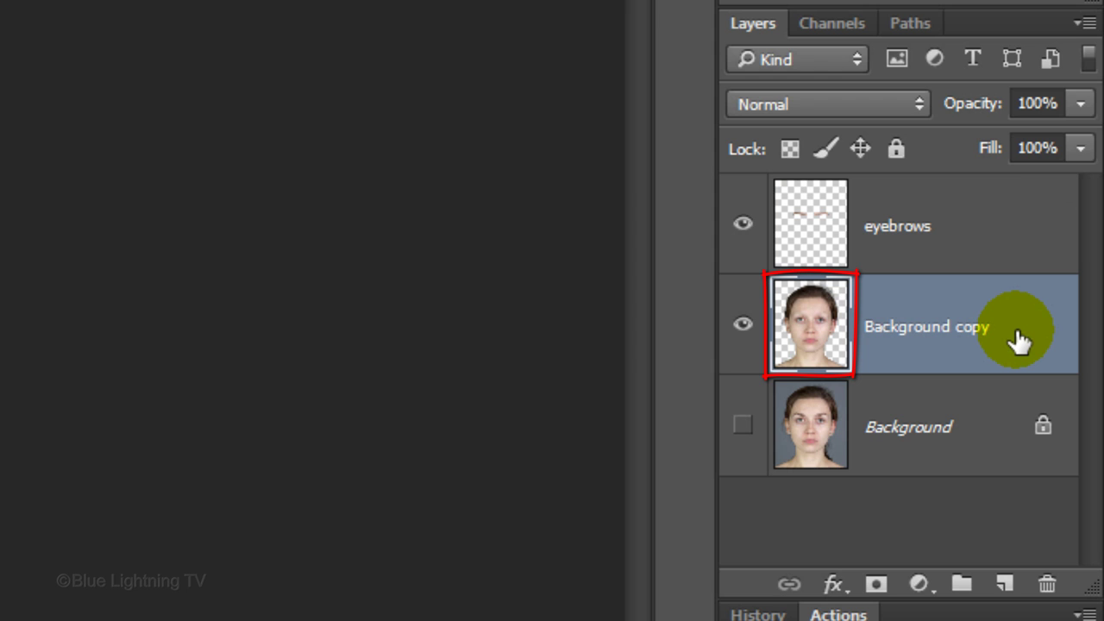
pyautogui.keyDown('ctrl'); pyautogui.click(1007, 585); pyautogui.keyUp('ctrl')
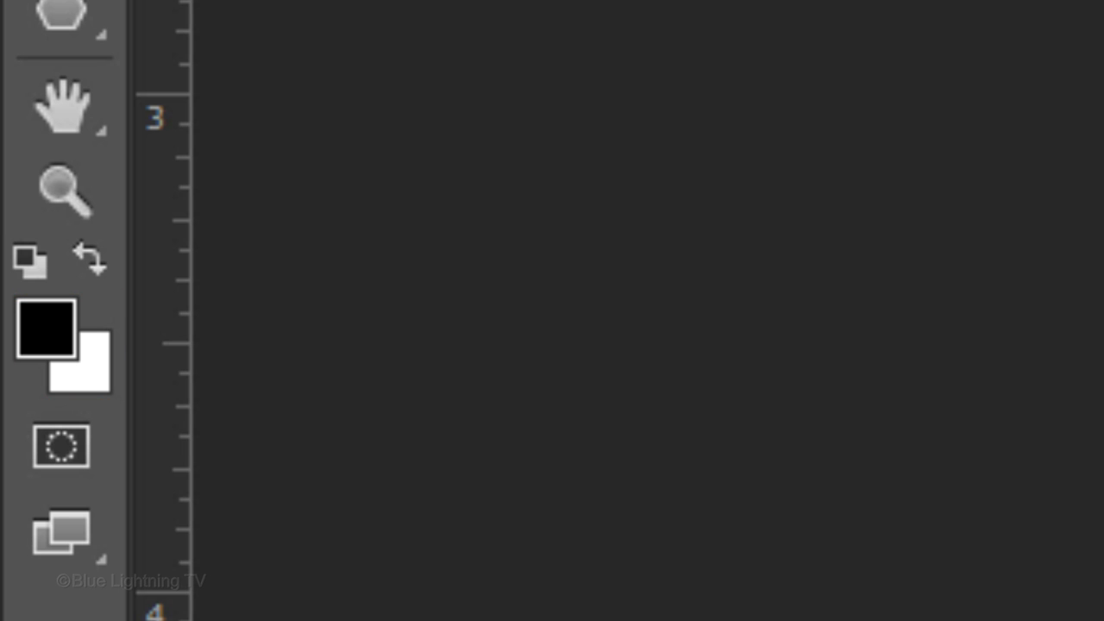
pyautogui.press('d')
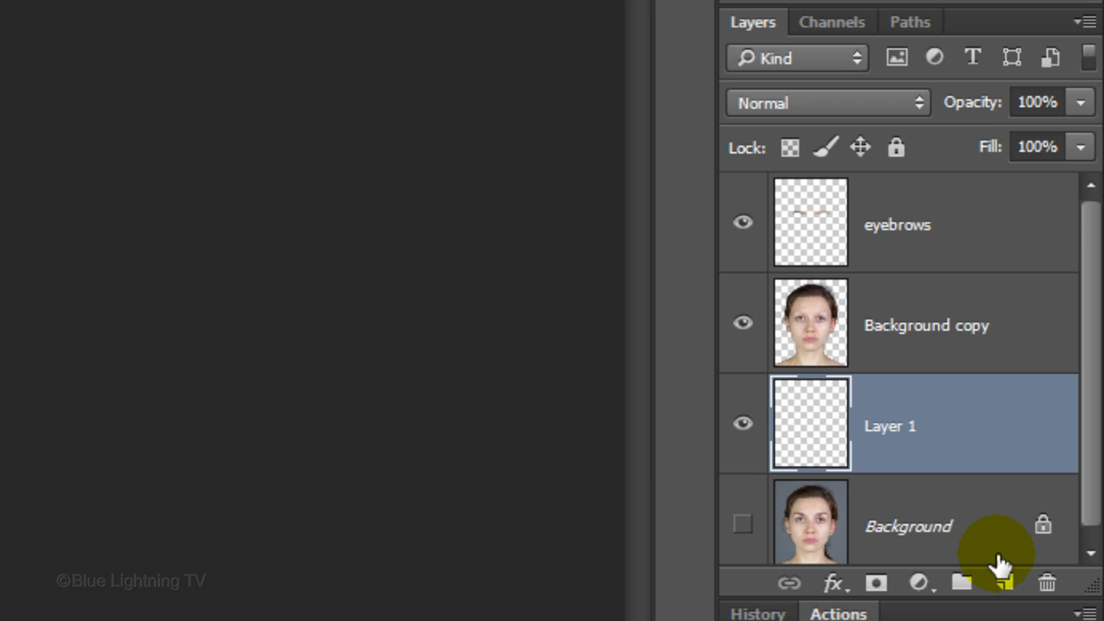
pyautogui.hotkey('ctrl', 'Delete')
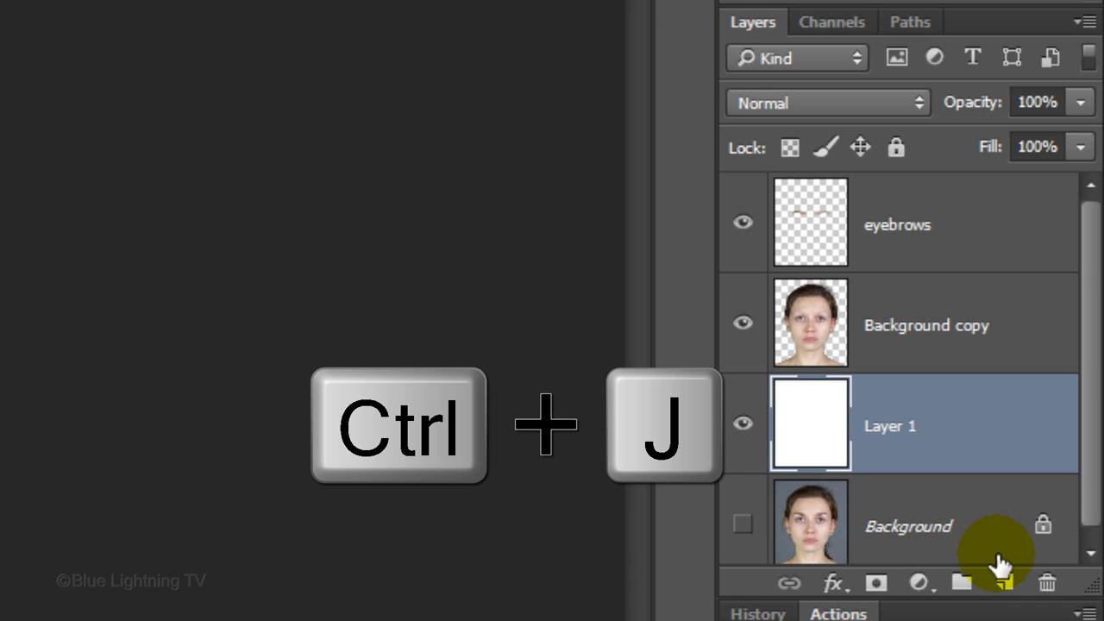
# - Duplicate the white layer and set the copy's opacity to 50%
pyautogui.hotkey('ctrl', 'j')
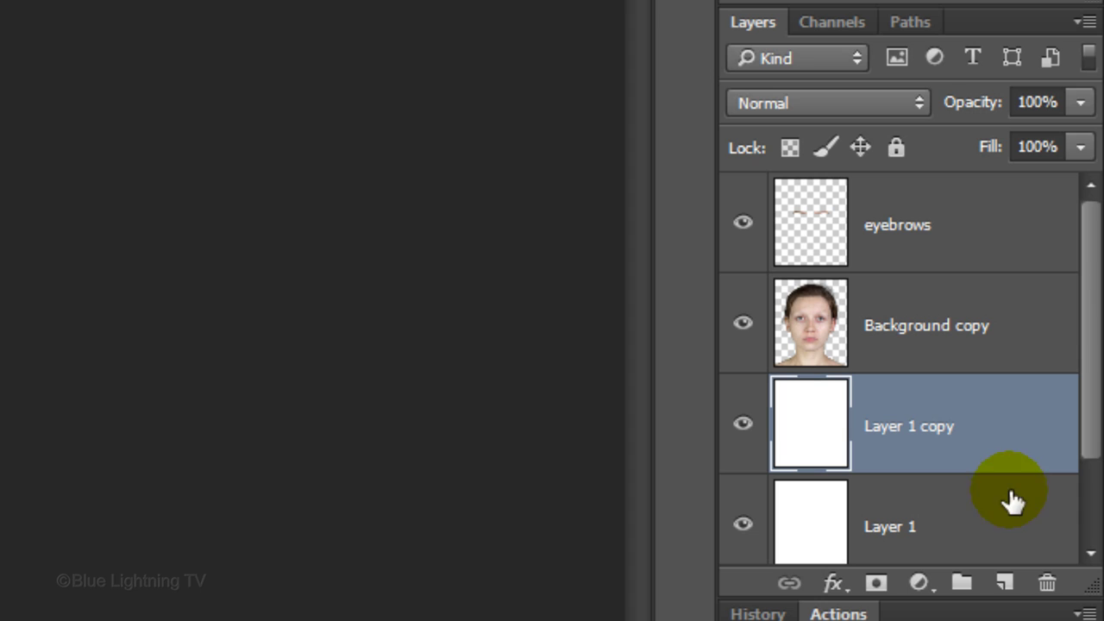
pyautogui.click(1047, 101)
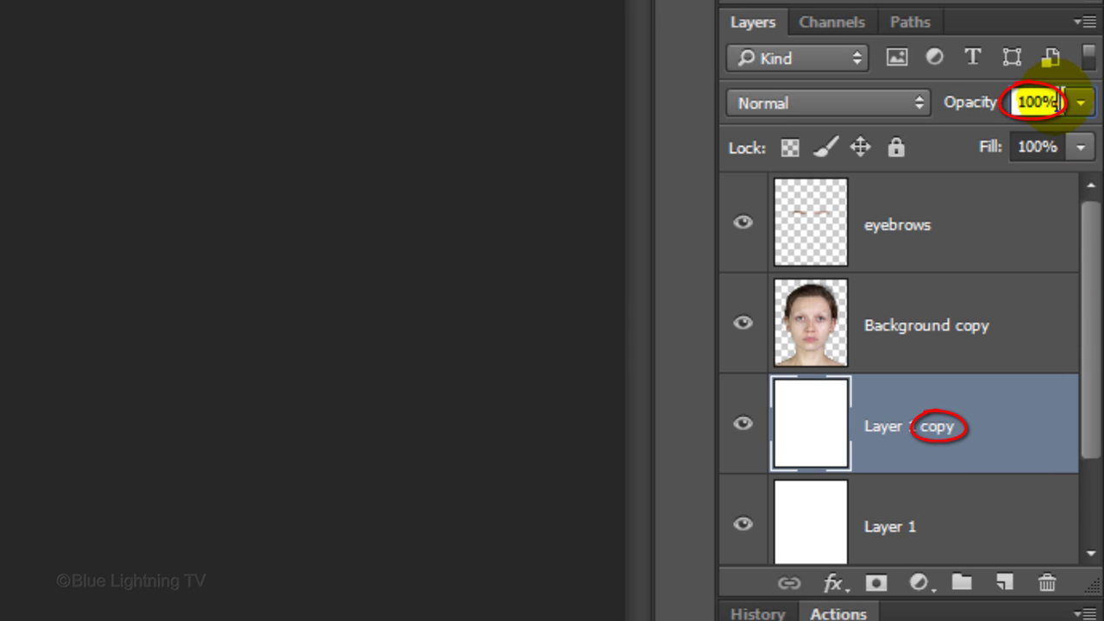
pyautogui.write('50')
pyautogui.press('Return')
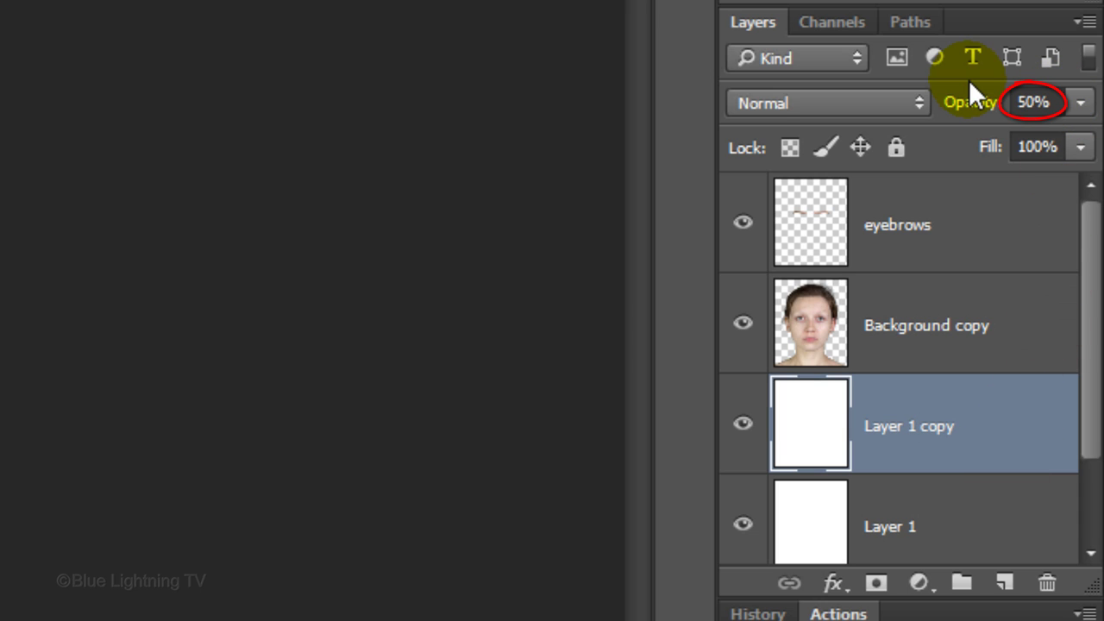
# - Apply a Lens Correction vignette of -100 to the original white Layer 1
pyautogui.click(808, 524)
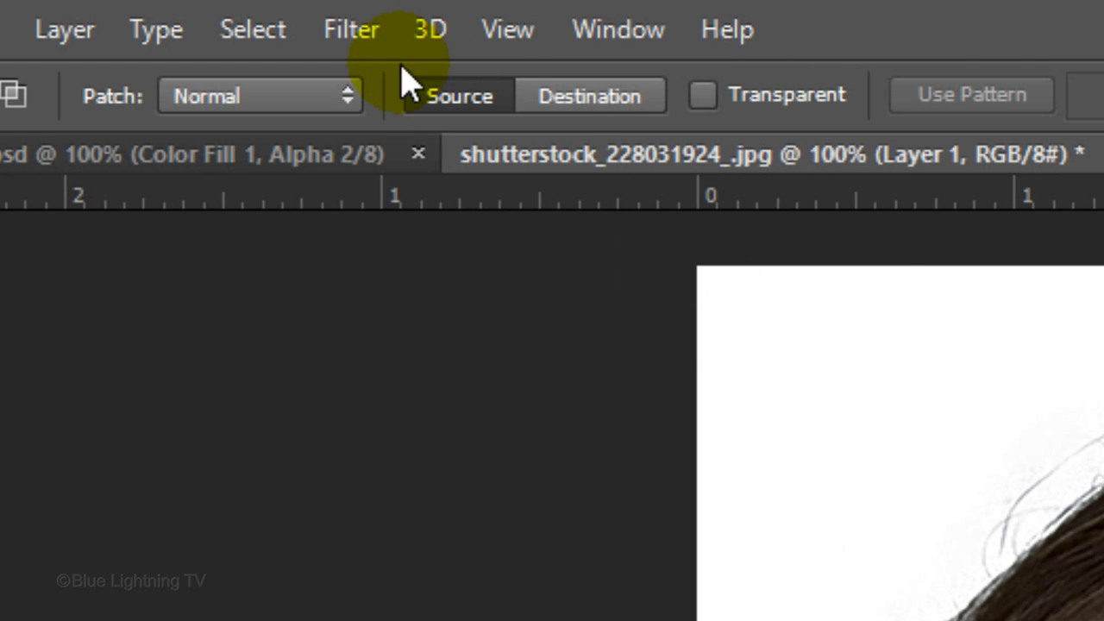
pyautogui.click(369, 38)
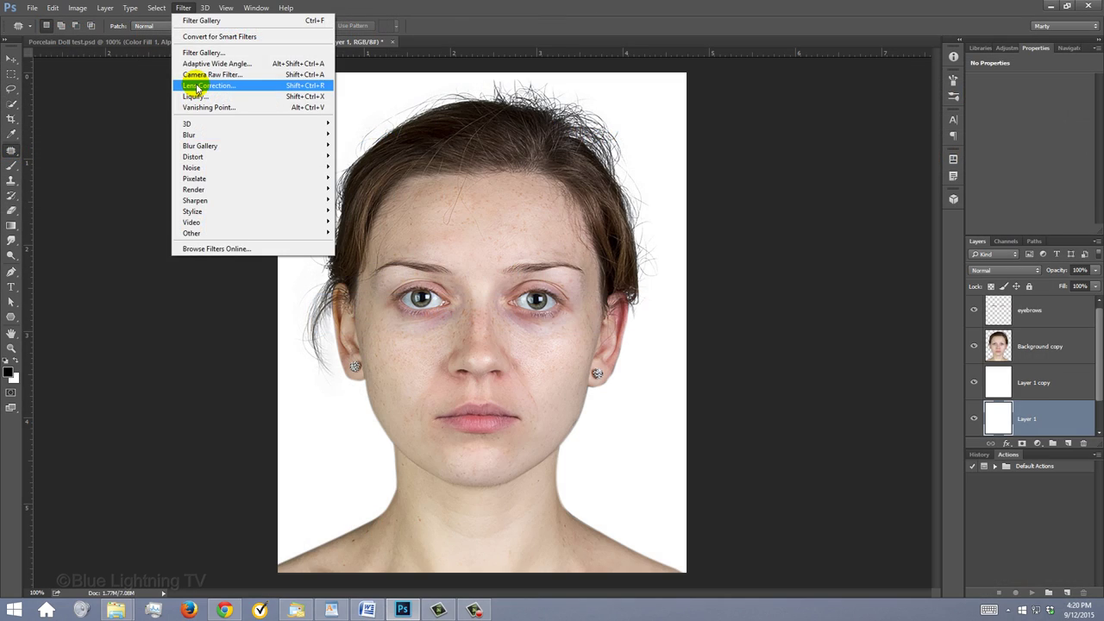
pyautogui.click(385, 317)
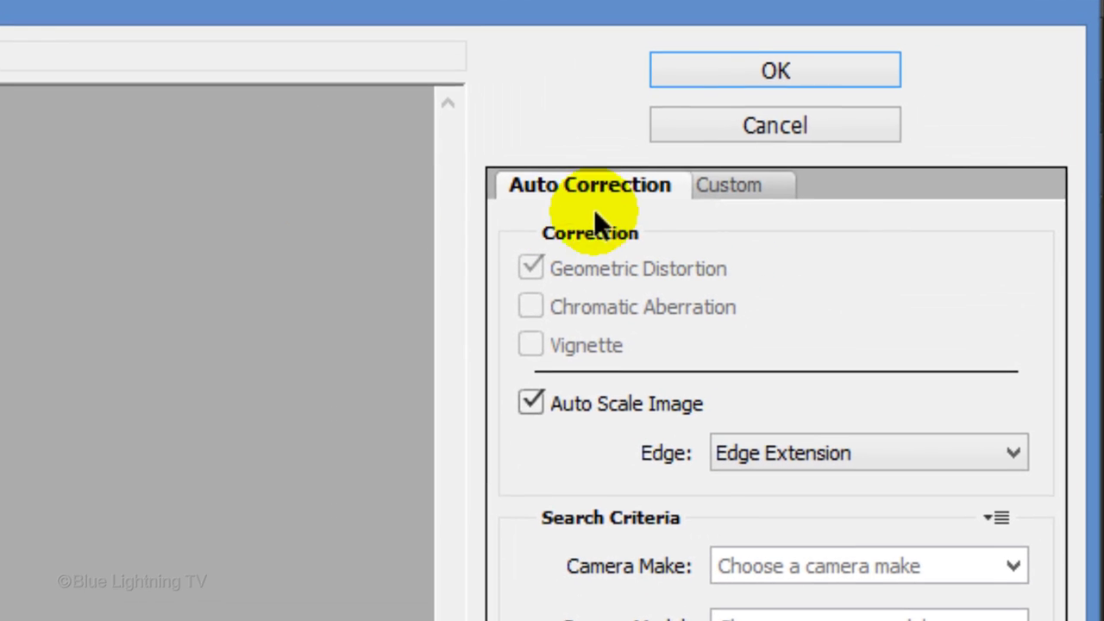
pyautogui.click(986, 69)
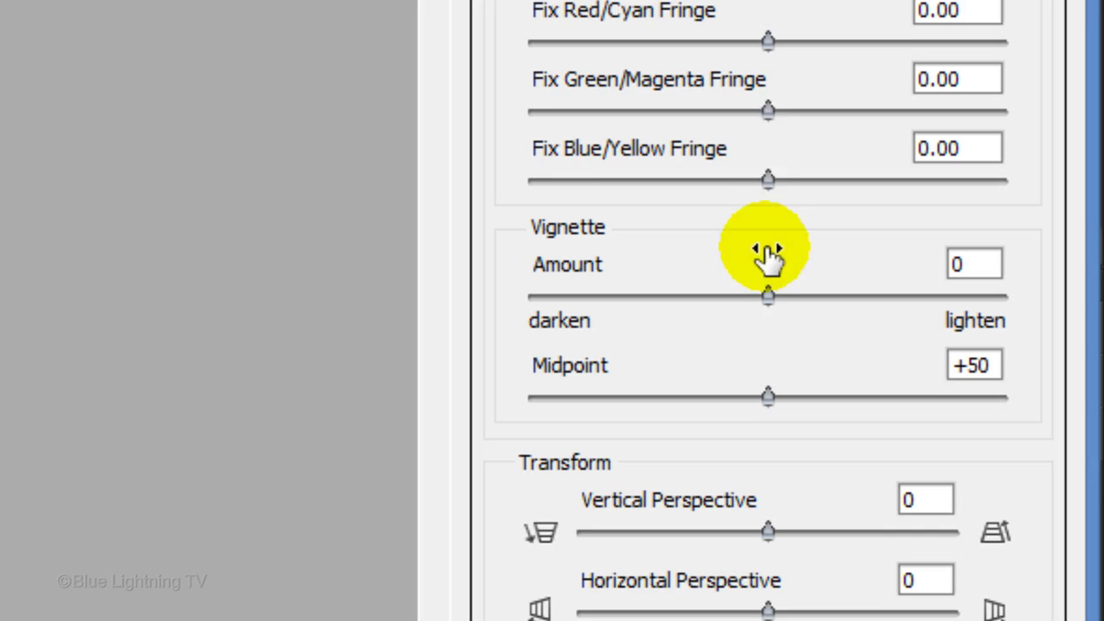
pyautogui.click(763, 293)
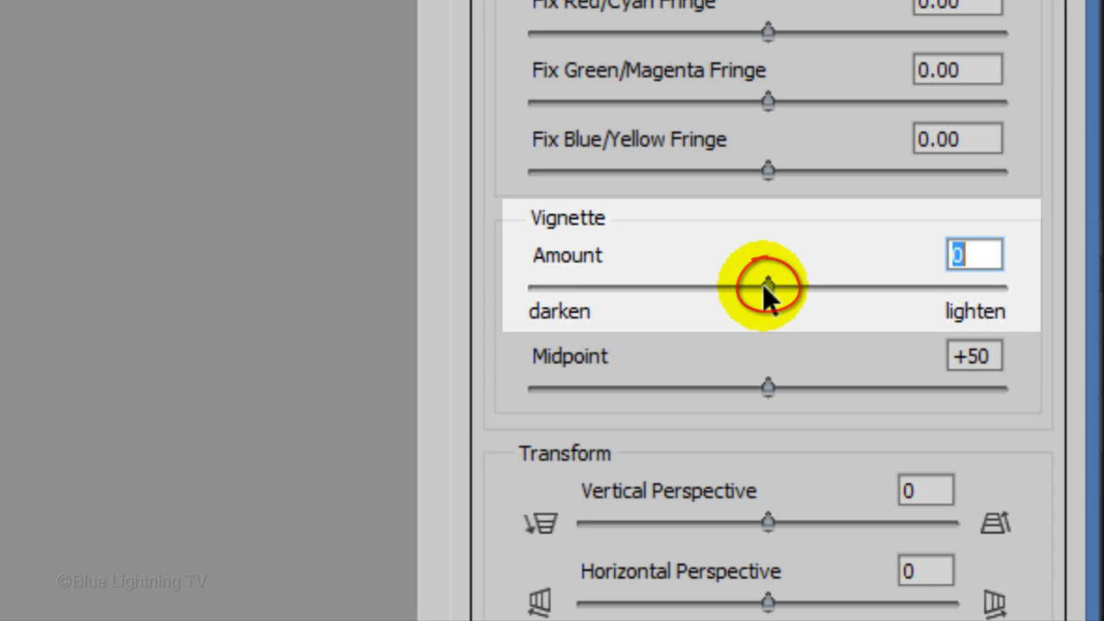
pyautogui.moveTo(763, 283); pyautogui.dragTo(446, 284)
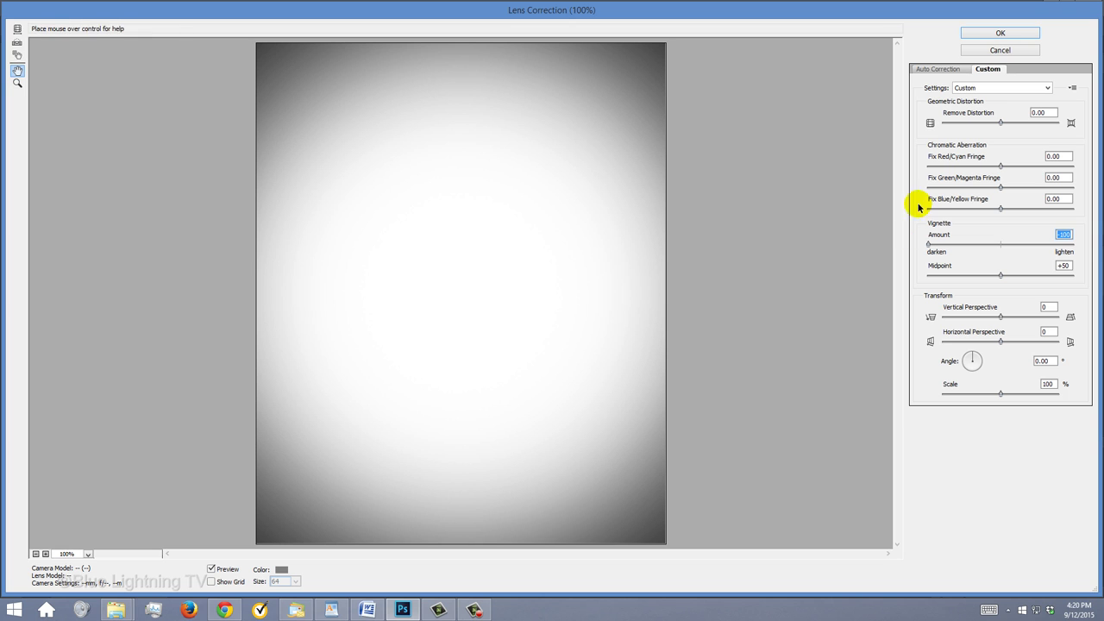
pyautogui.click(993, 34)
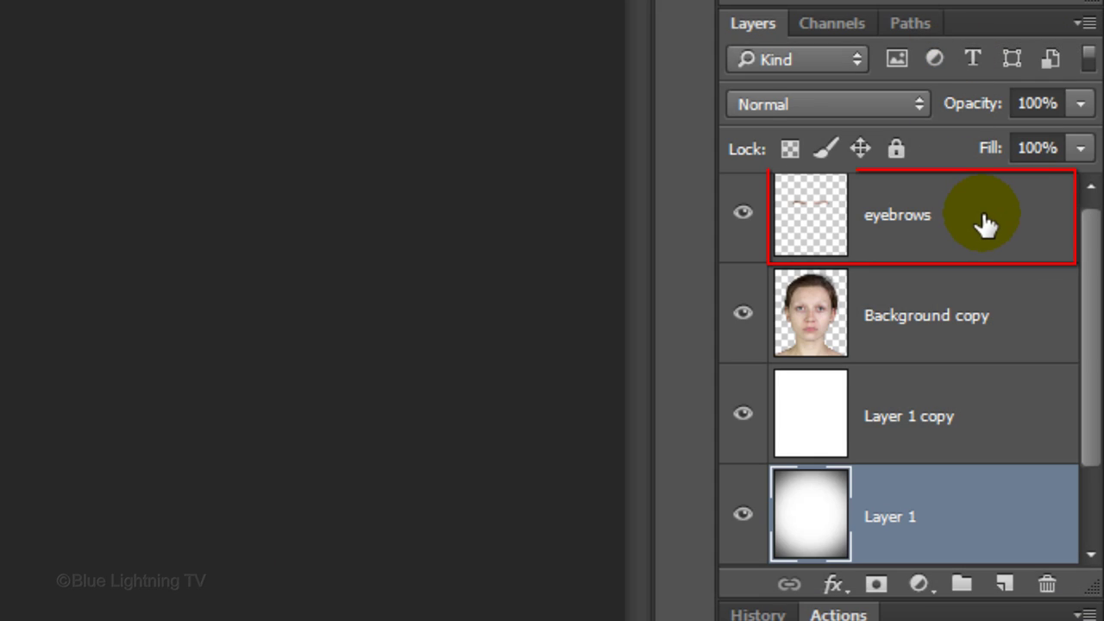
# - Select every layer from eyebrows down to Background and convert them to one smart object
pyautogui.click(1063, 309)
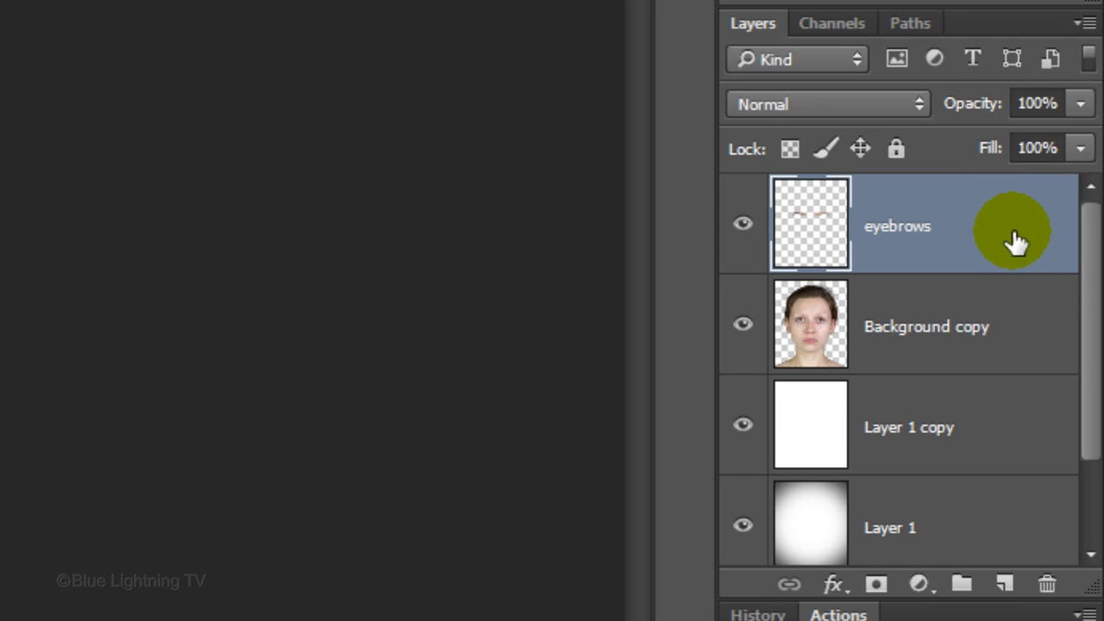
pyautogui.moveTo(1092, 263); pyautogui.dragTo(1096, 491)
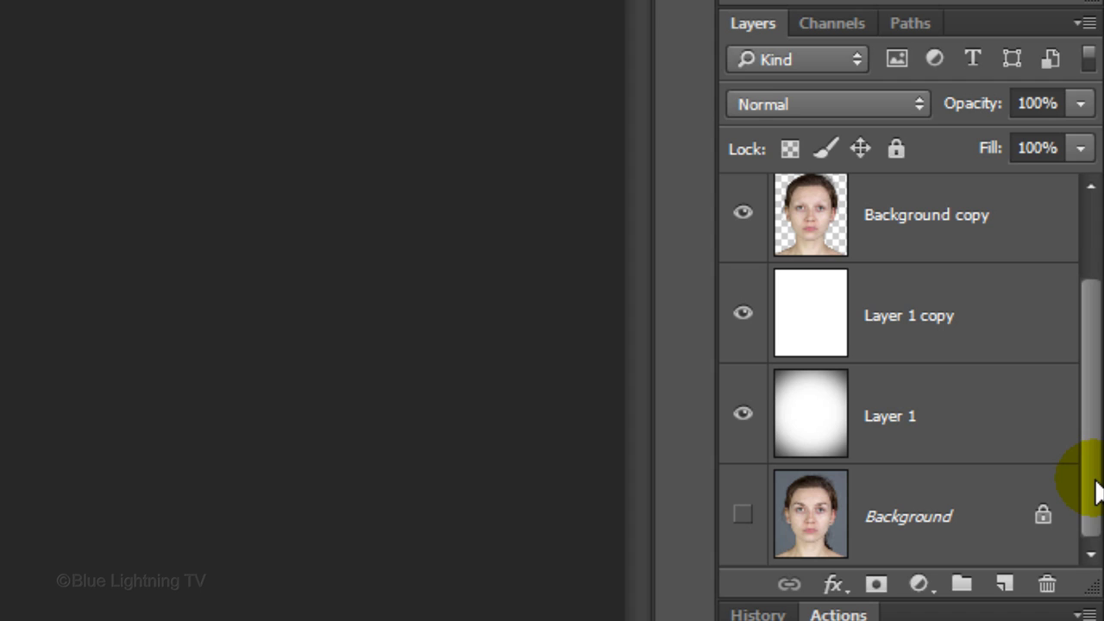
pyautogui.keyDown('shift'); pyautogui.click(942, 503); pyautogui.keyUp('shift')
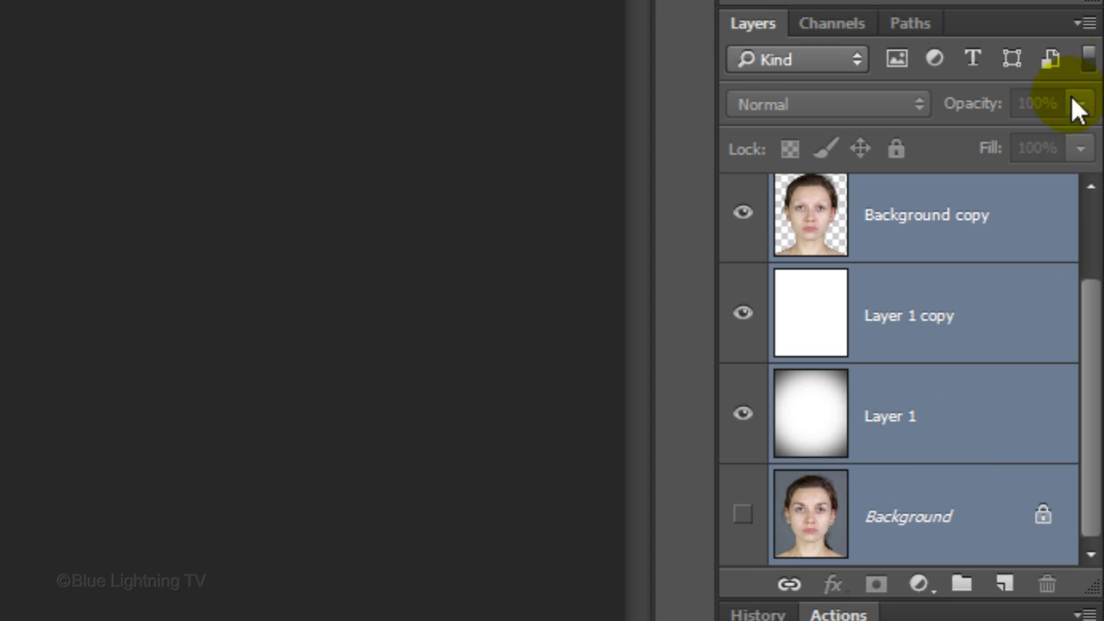
pyautogui.click(1088, 26)
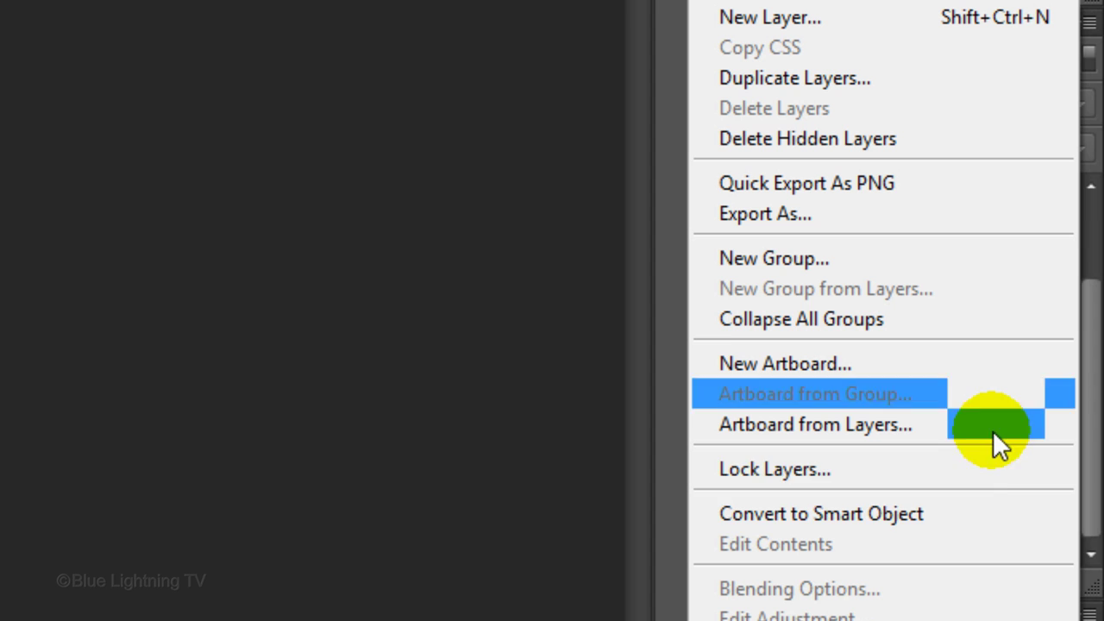
pyautogui.click(972, 510)
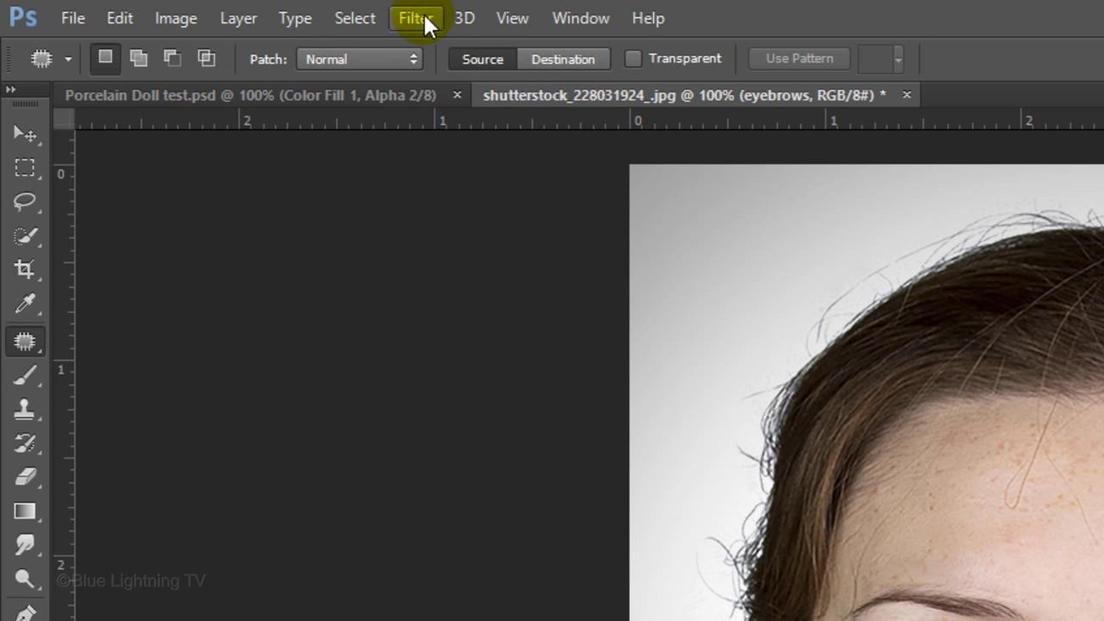
# - Apply Surface Blur (Radius 10, Threshold 10) and Diffuse Glow (Glow 2, Clear 14) smart filters
pyautogui.click(416, 18)
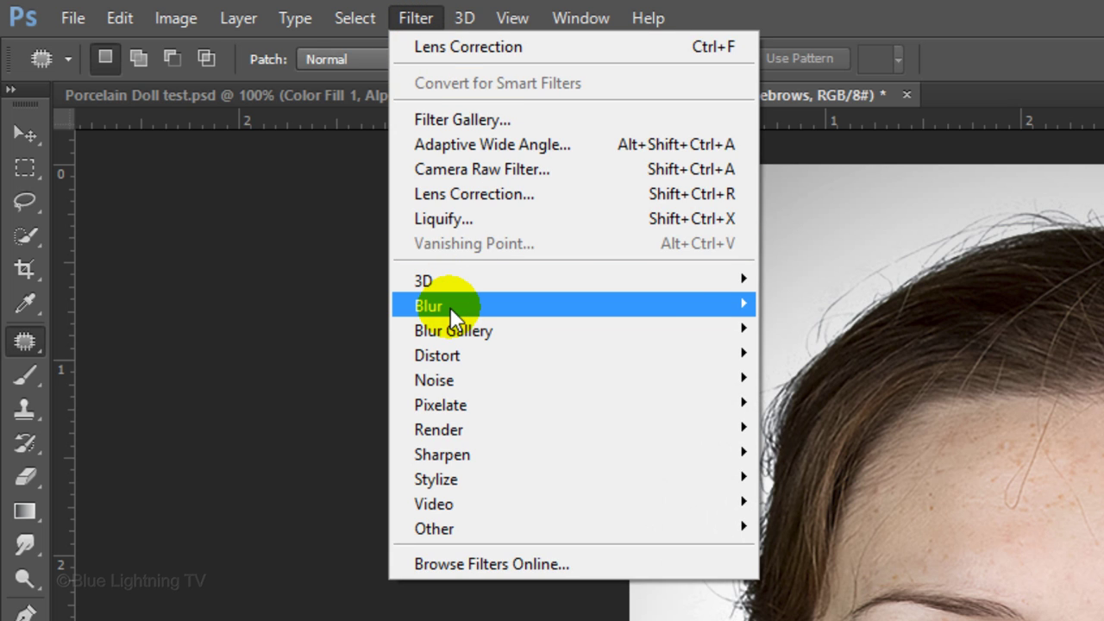
pyautogui.moveTo(450, 307)
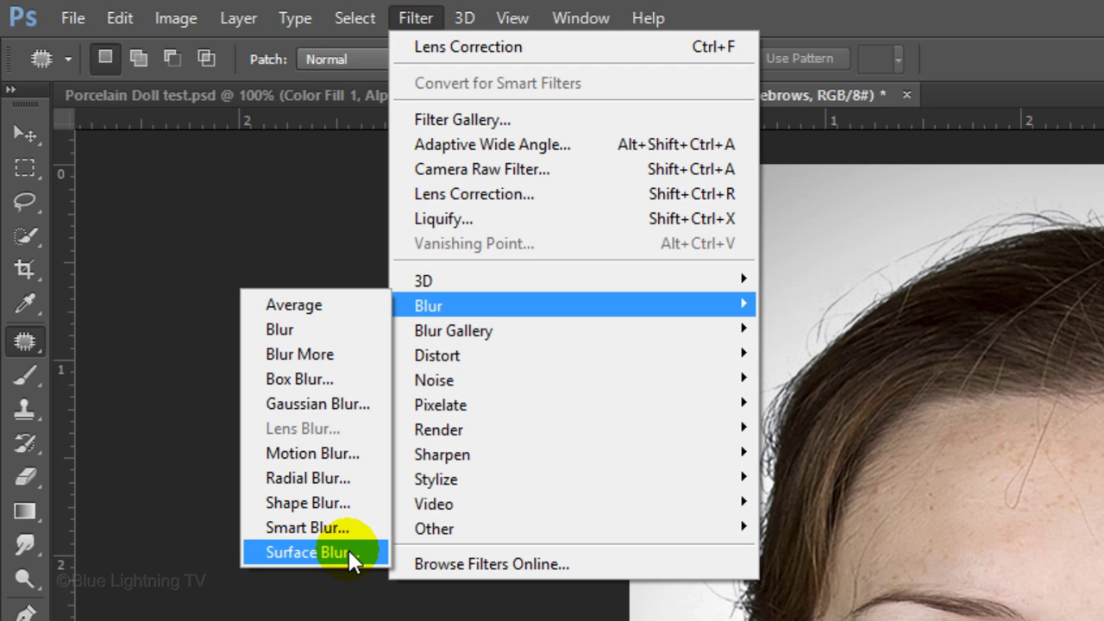
pyautogui.click(353, 559)
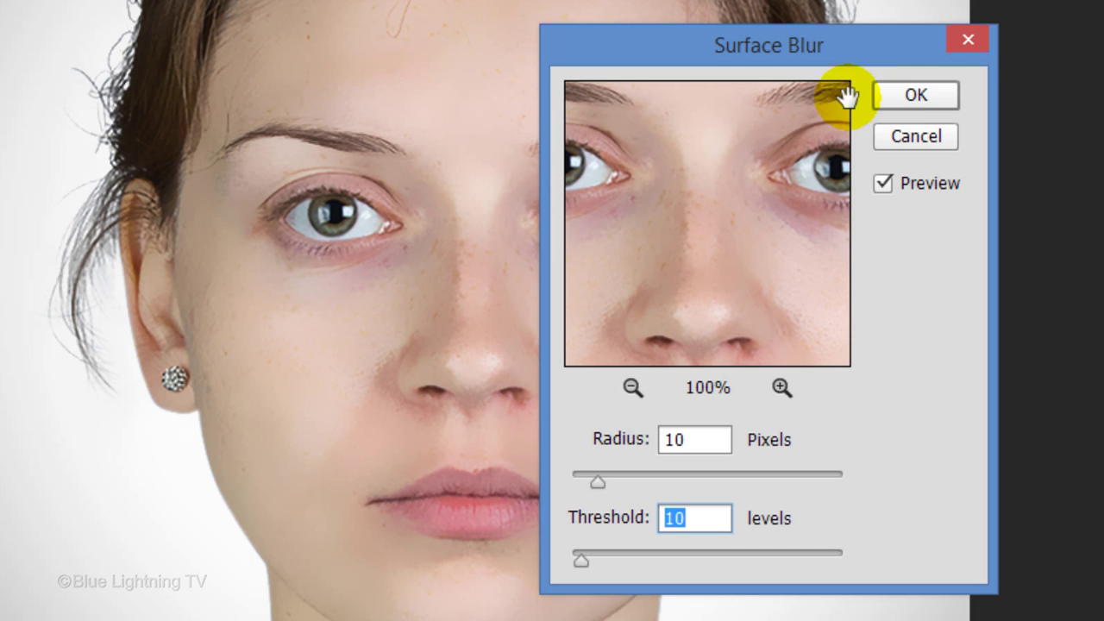
pyautogui.click(916, 95)
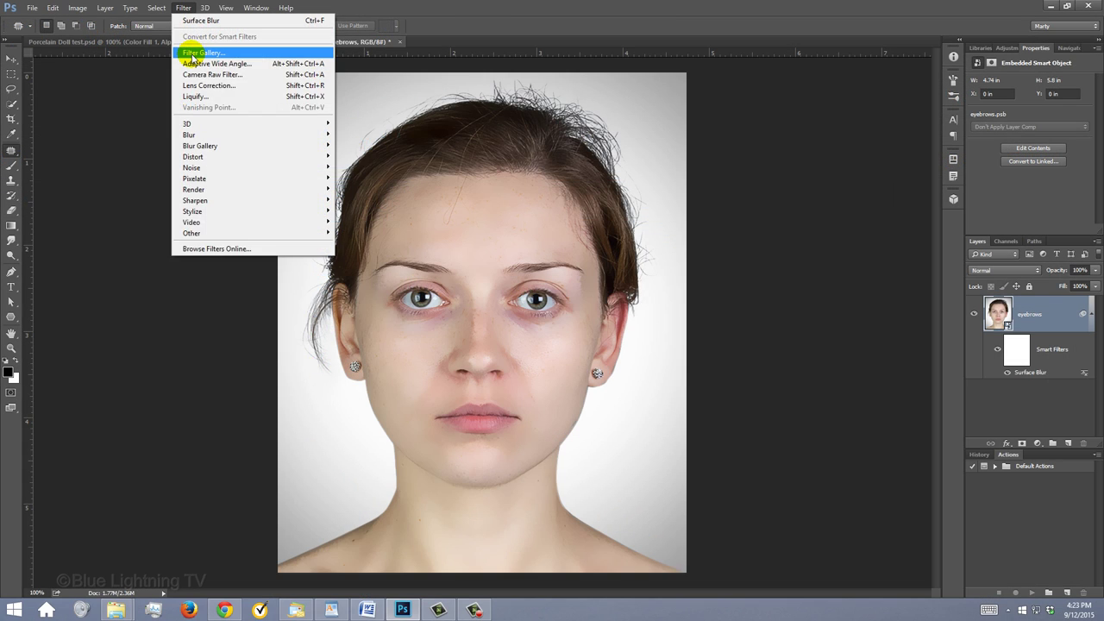
pyautogui.click(345, 203)
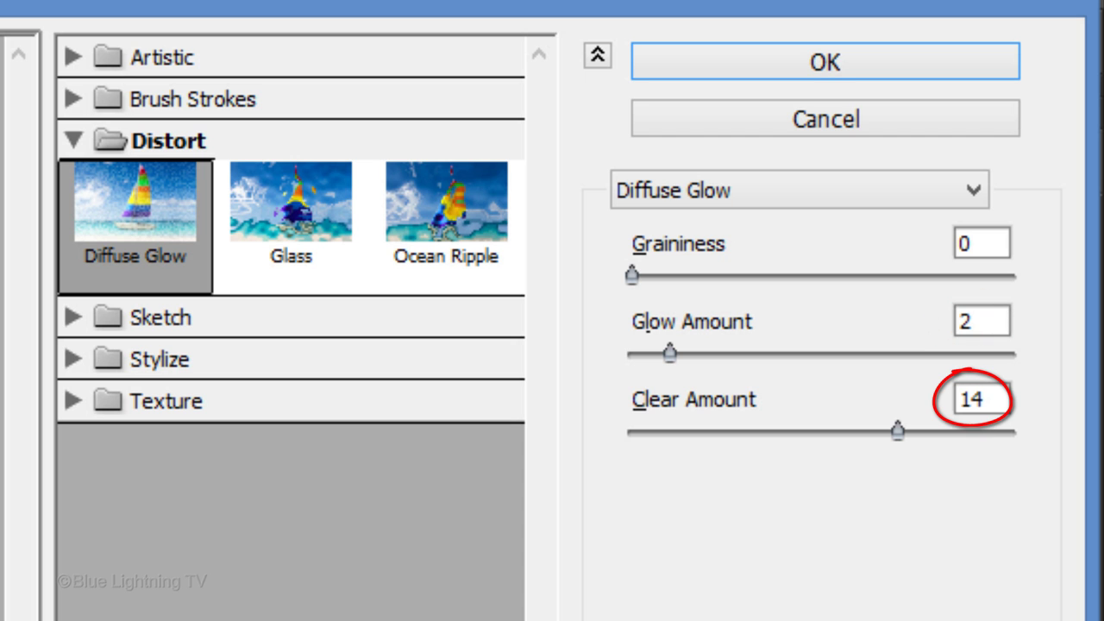
pyautogui.click(772, 57)
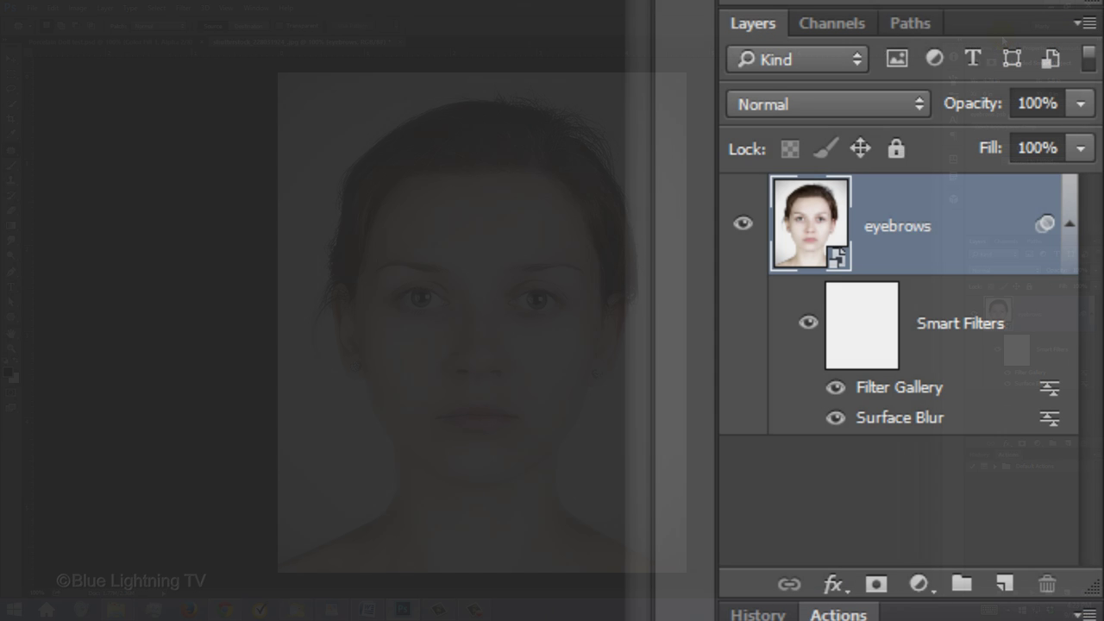
# - Add a Hue/Saturation adjustment layer with Saturation set to -50
pyautogui.click(919, 586)
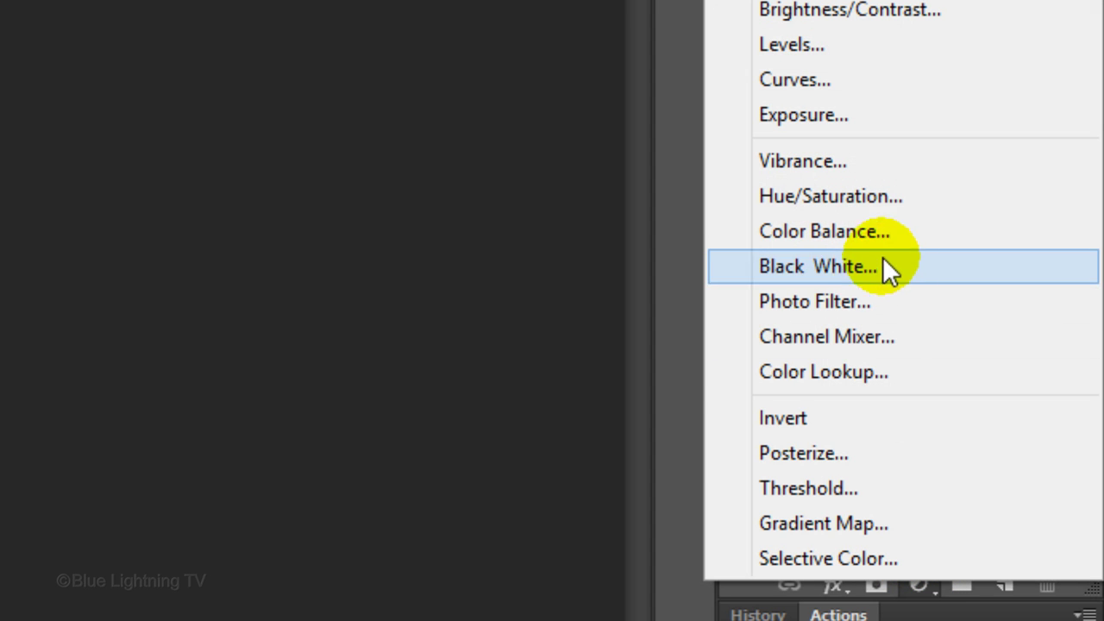
pyautogui.click(877, 199)
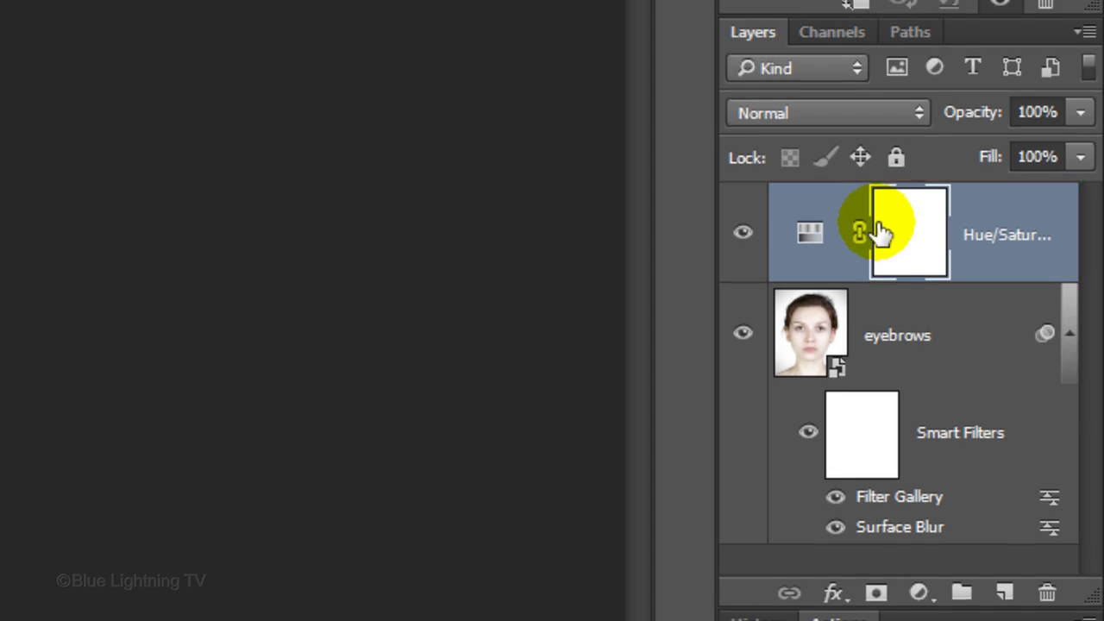
pyautogui.click(1021, 295)
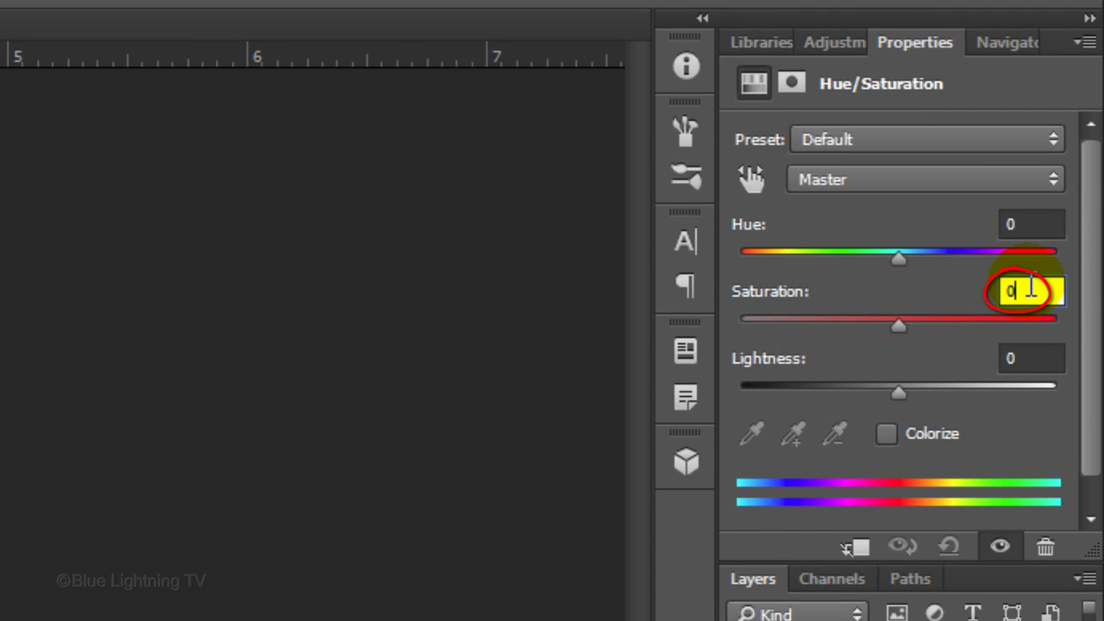
pyautogui.write('-50')
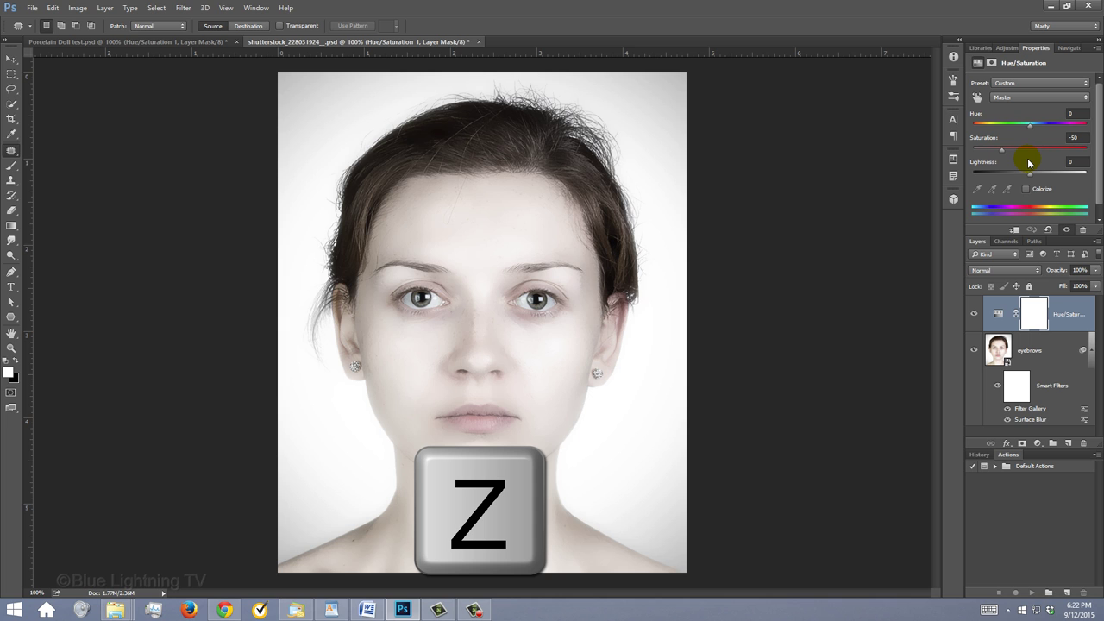
# - Zoom in closely on the lips and switch to the standard Brush Tool
pyautogui.press('z')
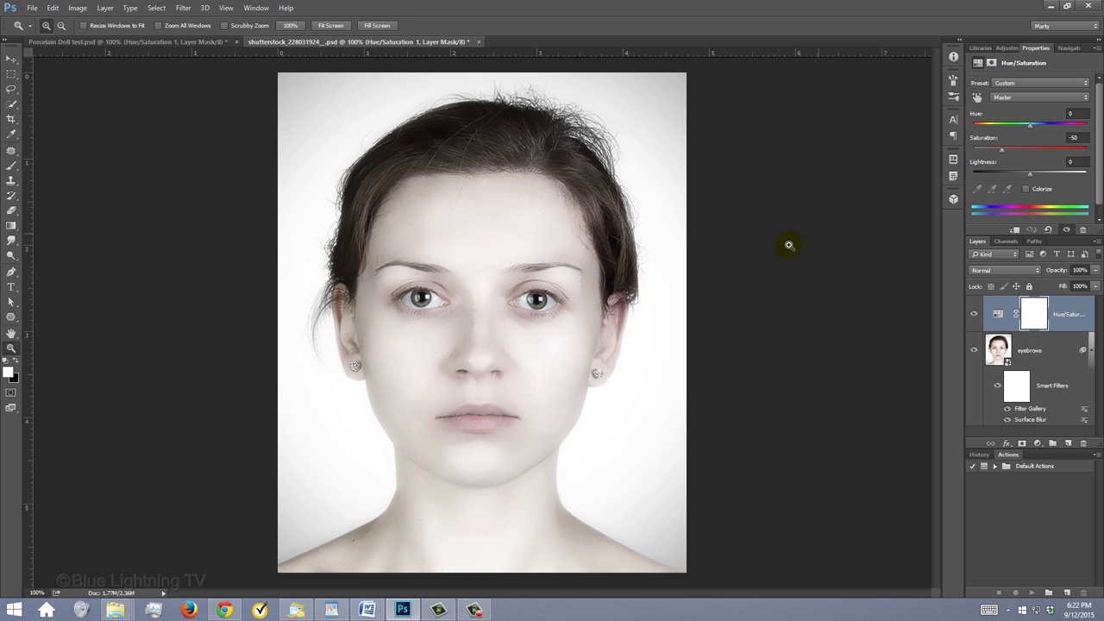
pyautogui.moveTo(407, 380); pyautogui.dragTo(563, 457)
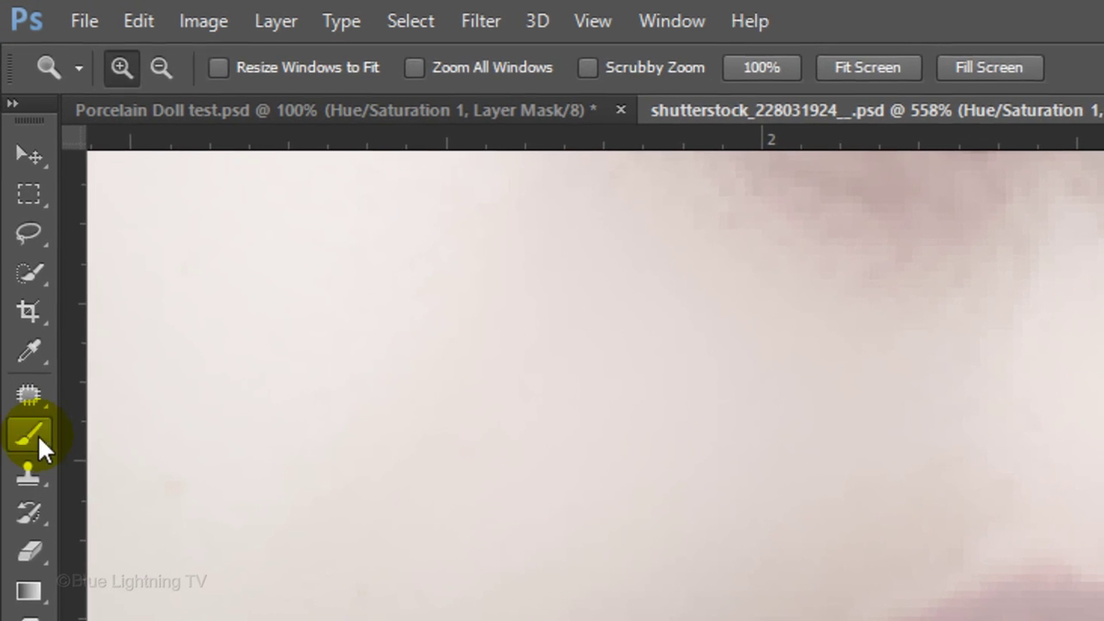
pyautogui.click(13, 166)
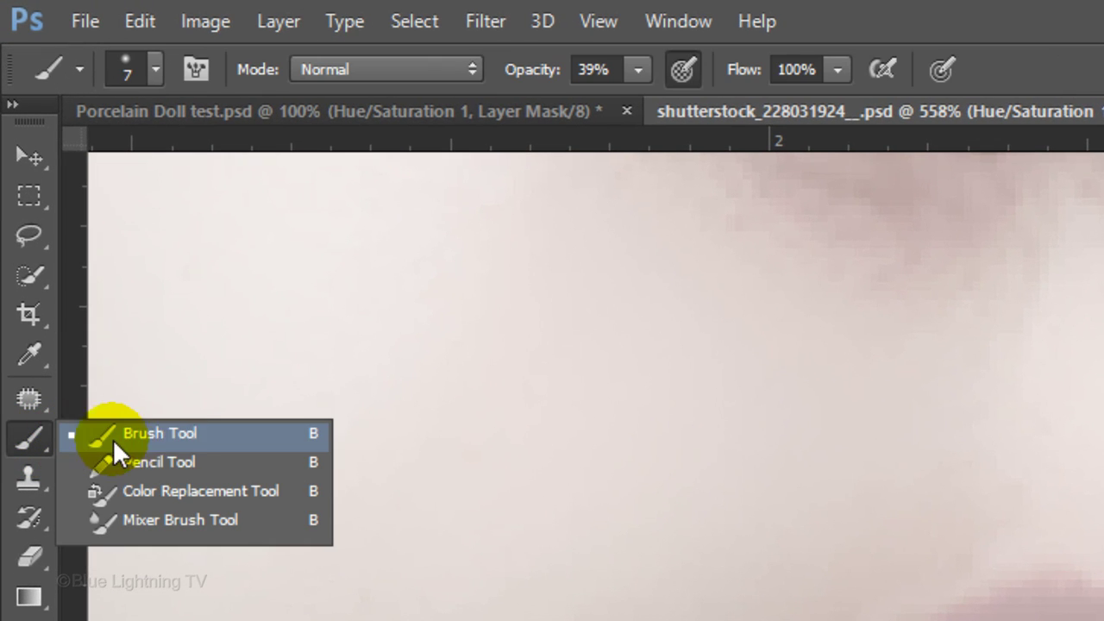
pyautogui.click(177, 434)
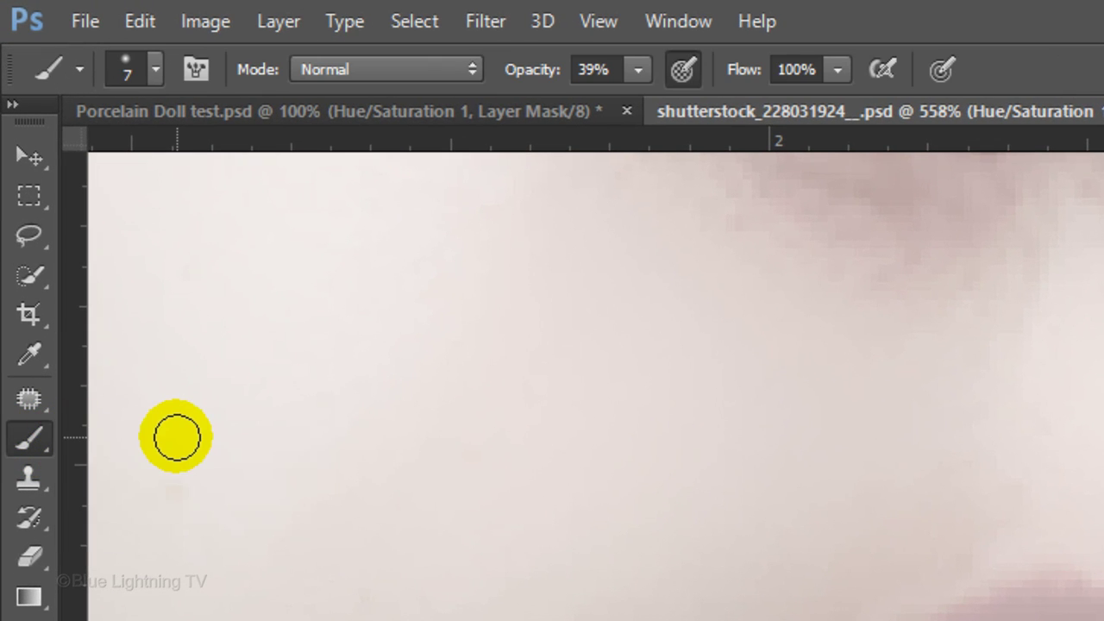
# - Set the brush to 7 px, 0% hardness, 100% opacity and paint black over the lips on the mask
pyautogui.click(153, 71)
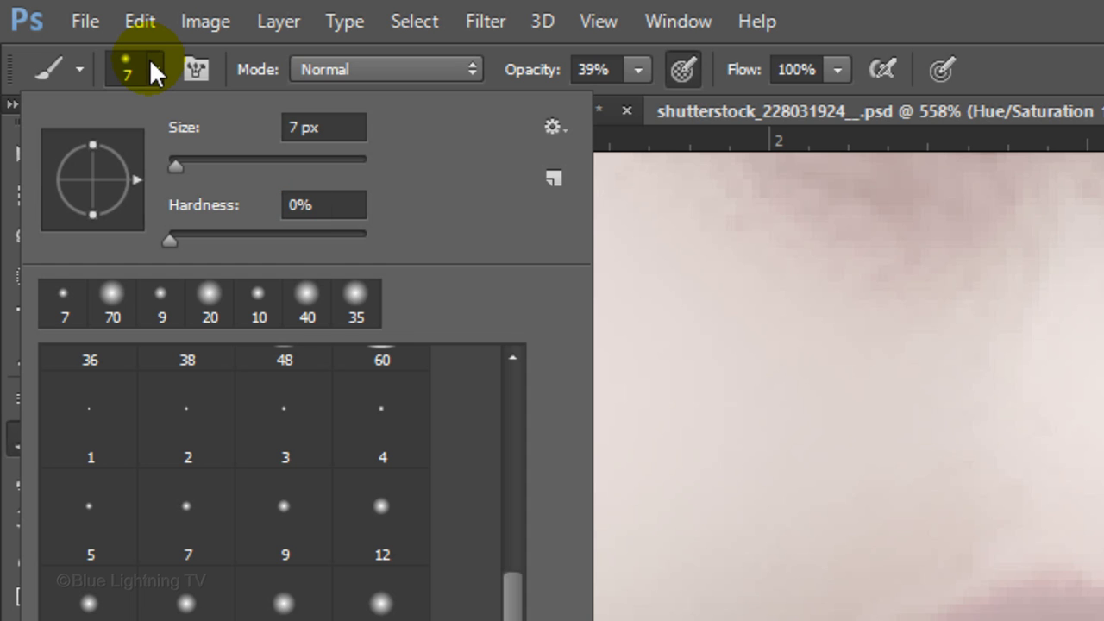
pyautogui.press('Return')
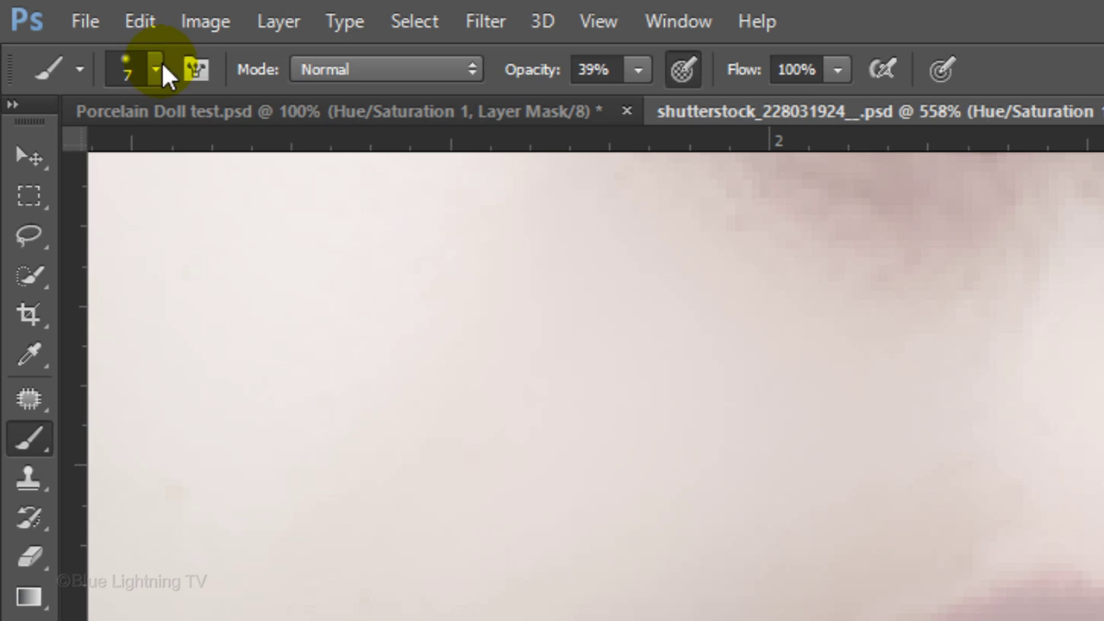
pyautogui.click(639, 70)
pyautogui.moveTo(671, 103); pyautogui.dragTo(878, 122)
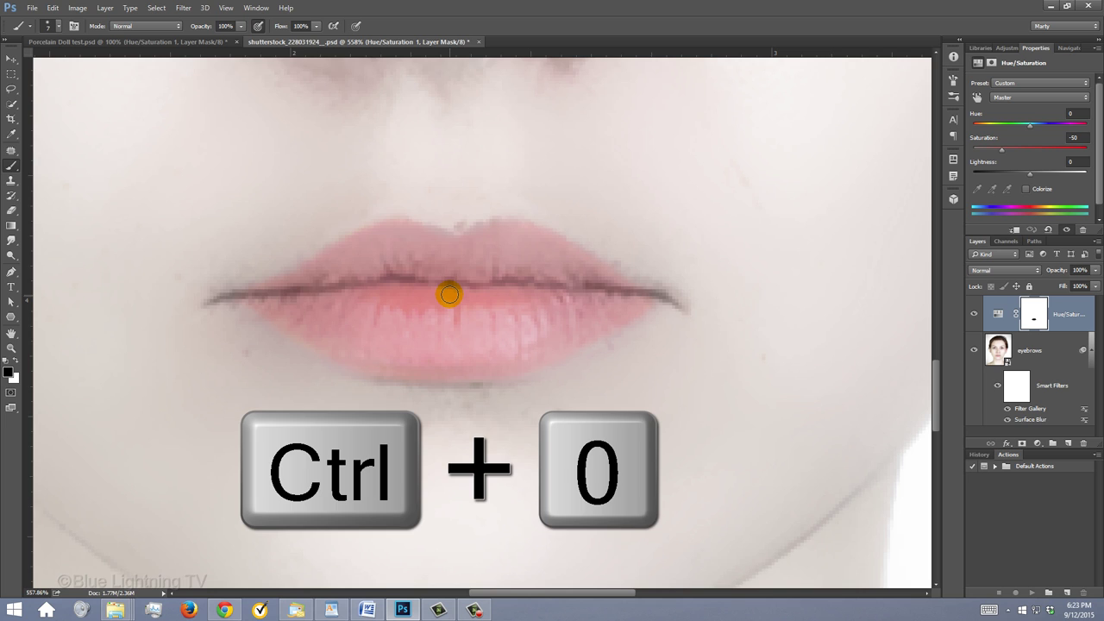
pyautogui.hotkey('ctrl', '0')
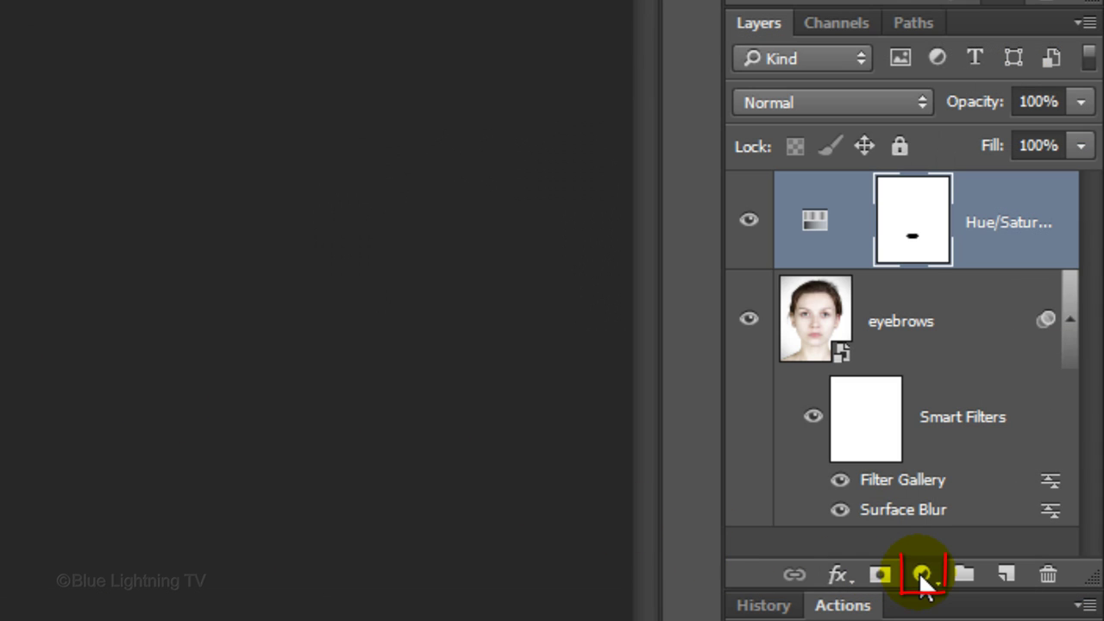
# - Add a Color Balance layer with an inverted copy of the lip mask, so only the lips are affected
pyautogui.click(922, 574)
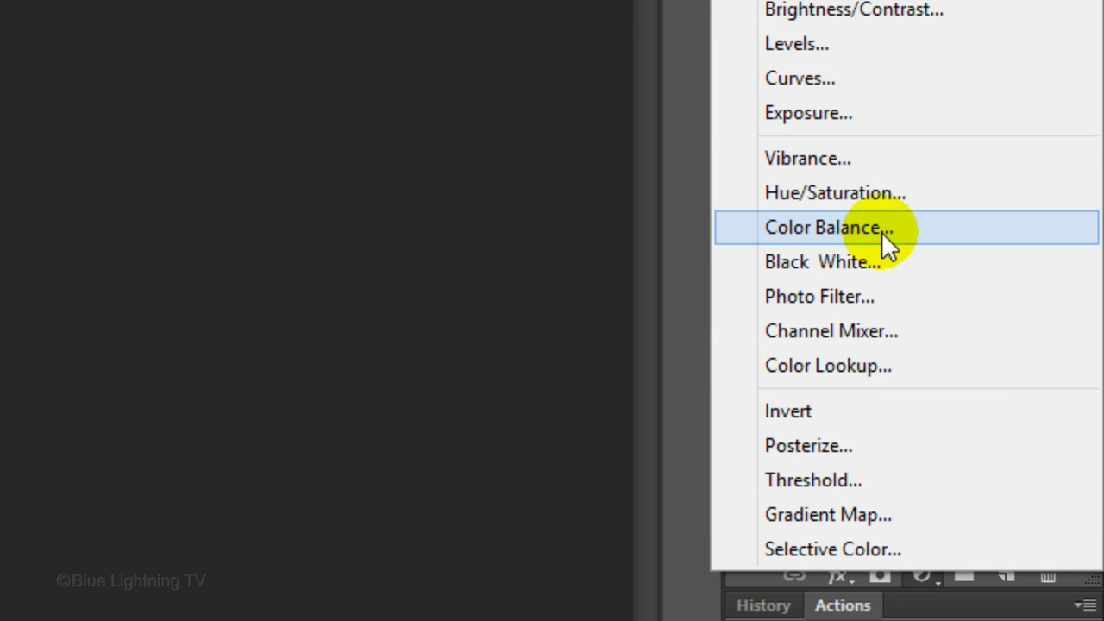
pyautogui.click(882, 229)
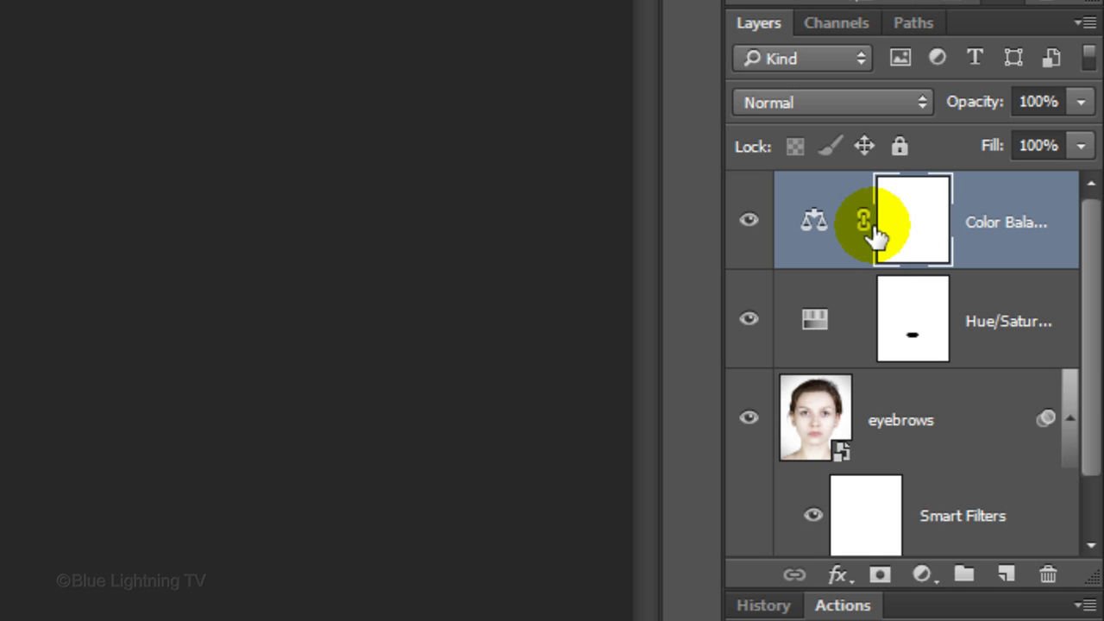
pyautogui.moveTo(875, 233); pyautogui.dragTo(911, 221)
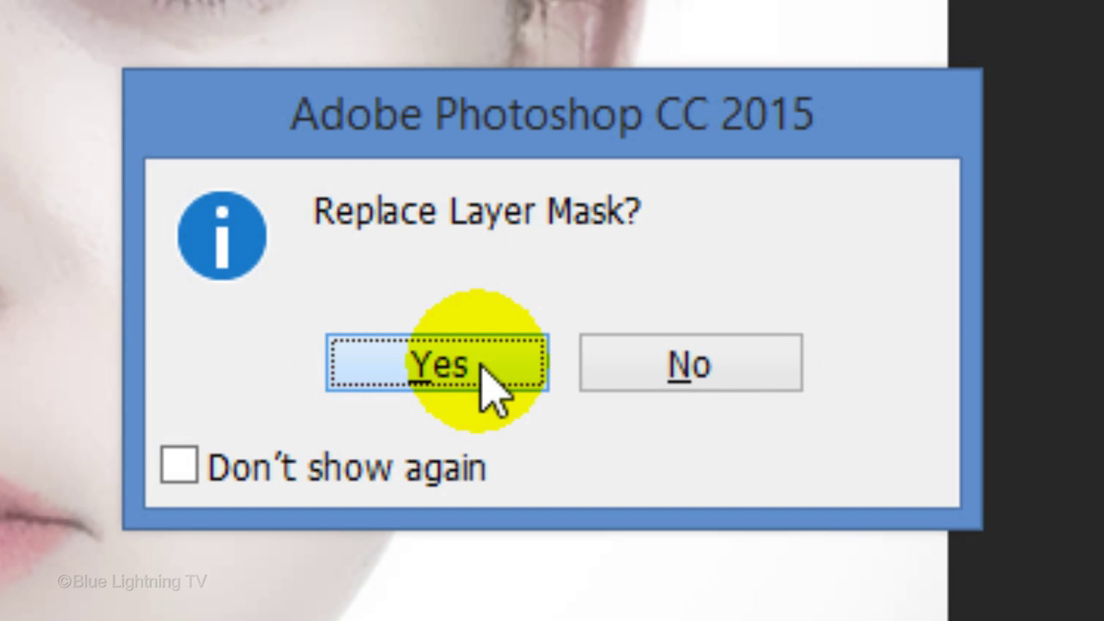
pyautogui.click(487, 379)
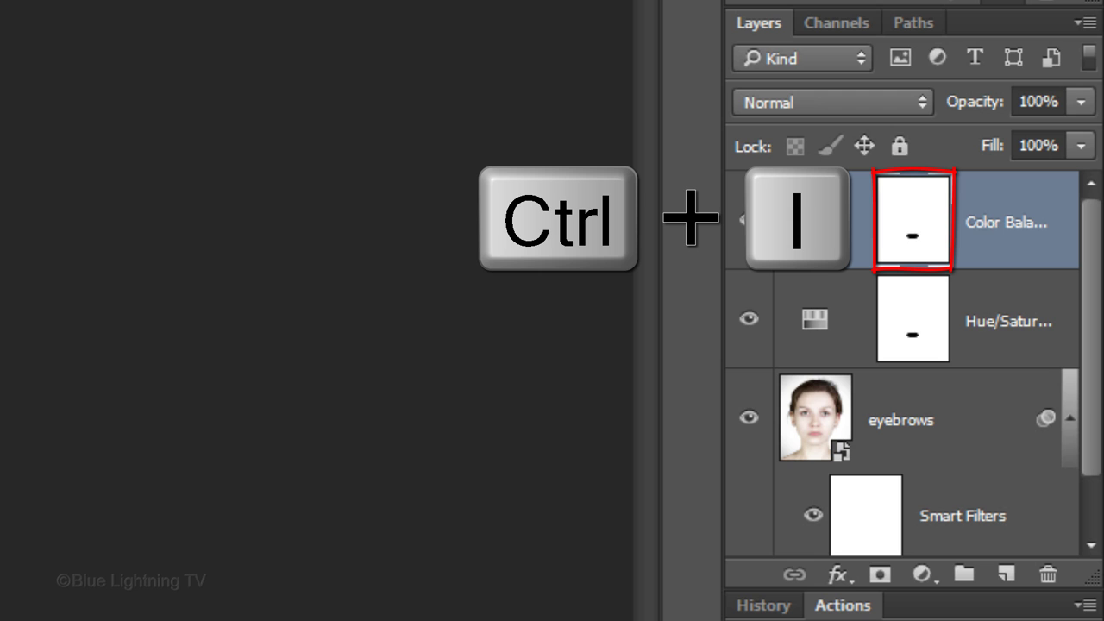
pyautogui.hotkey('ctrl', 'i')
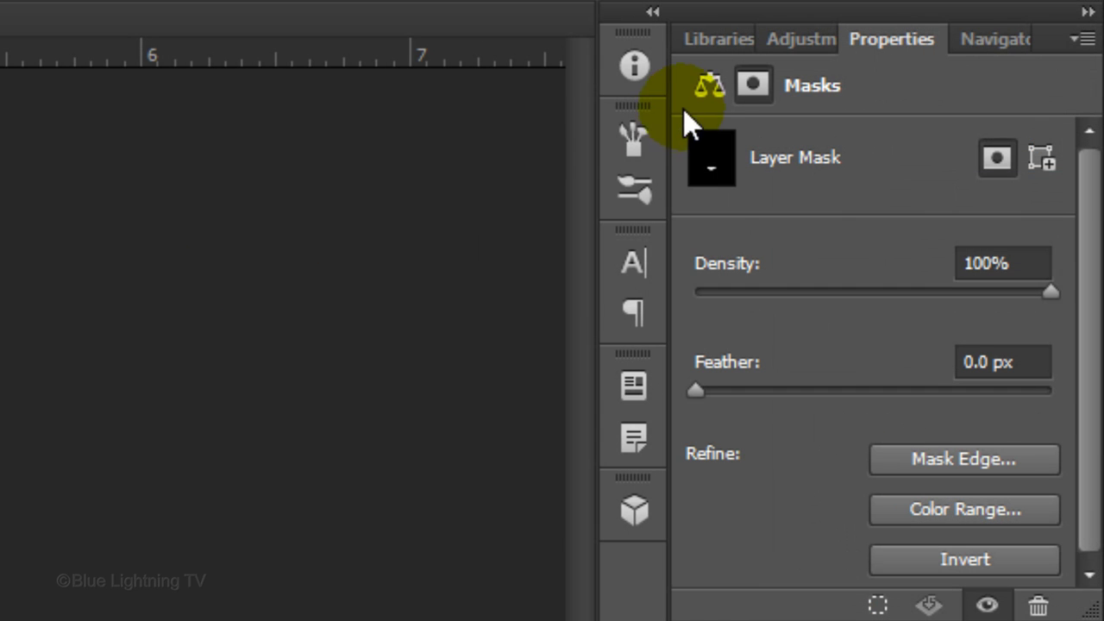
# - Set Cyan/Red to 50 for both Midtones and Shadows
pyautogui.click(708, 79)
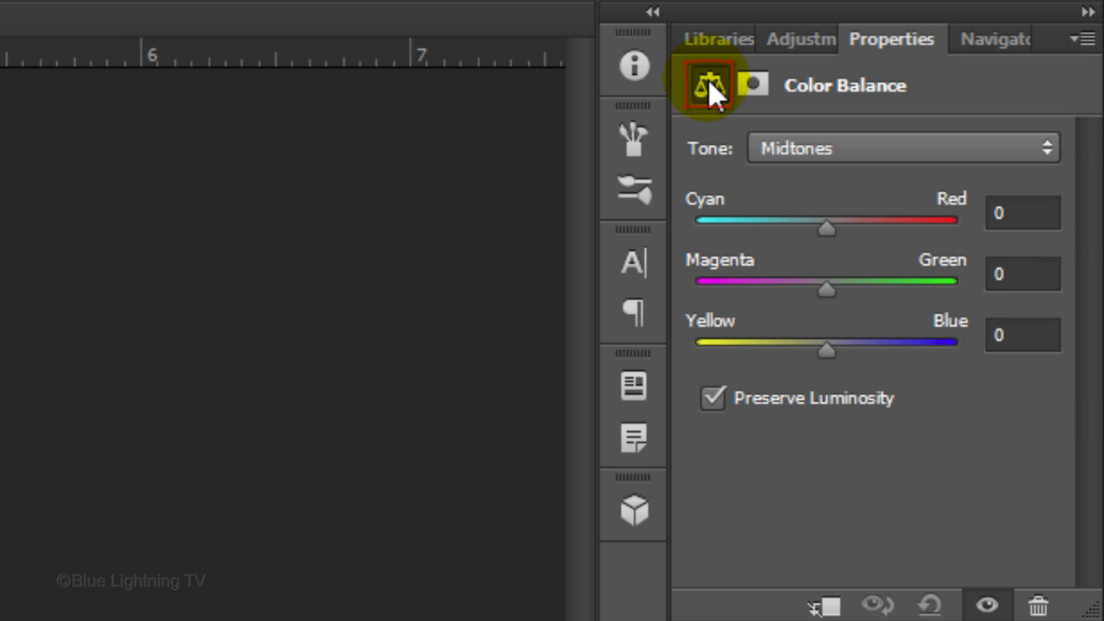
pyautogui.click(887, 146)
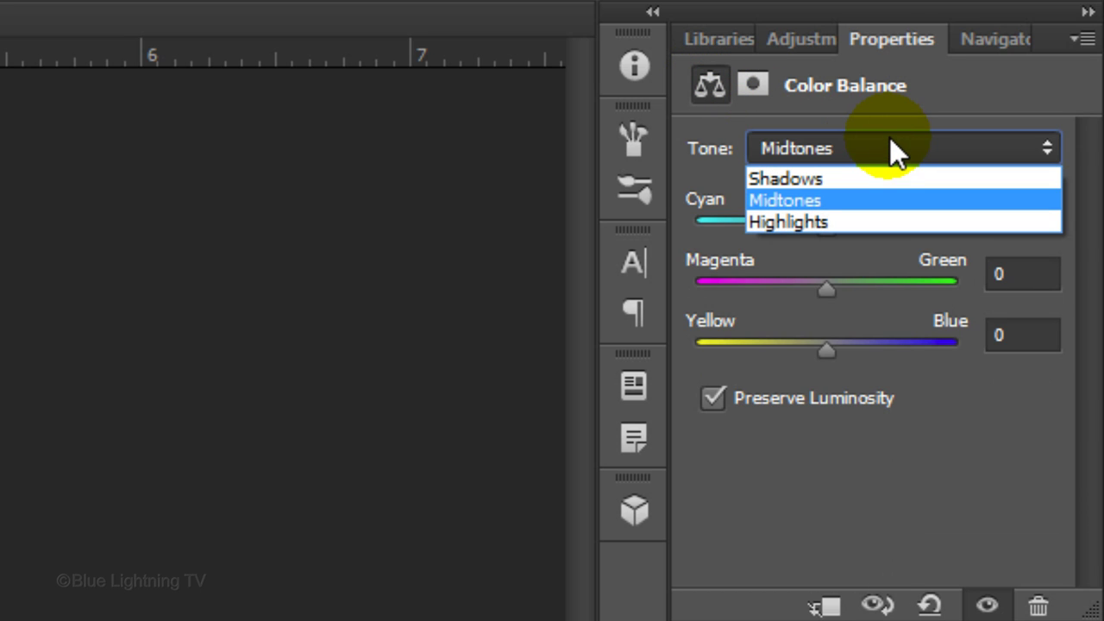
pyautogui.click(890, 143)
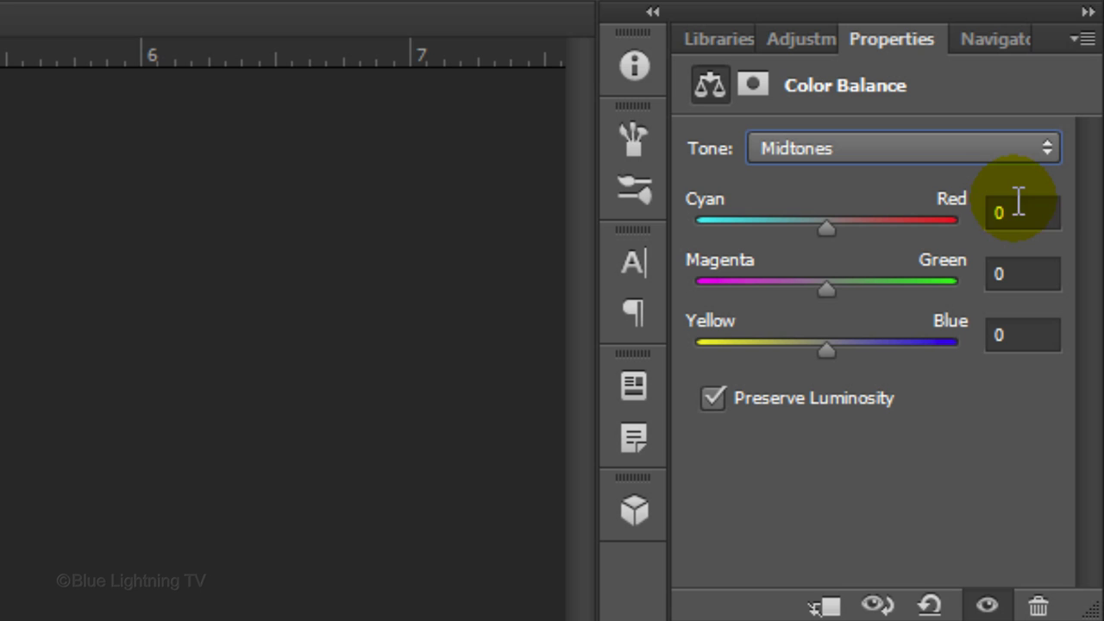
pyautogui.write('50')
pyautogui.press('Return')
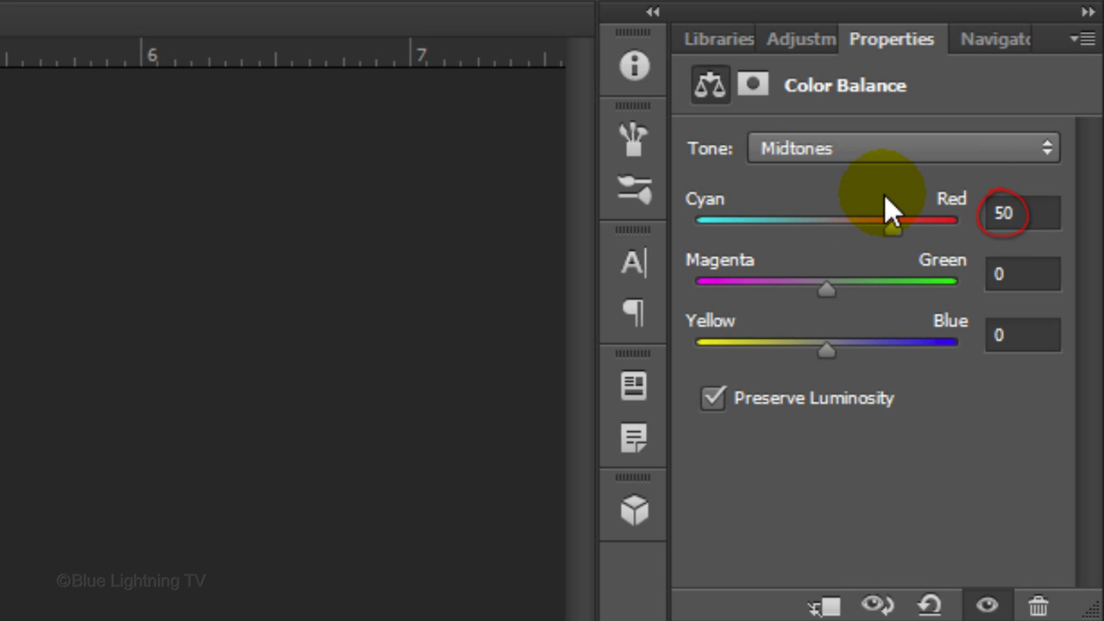
pyautogui.click(868, 147)
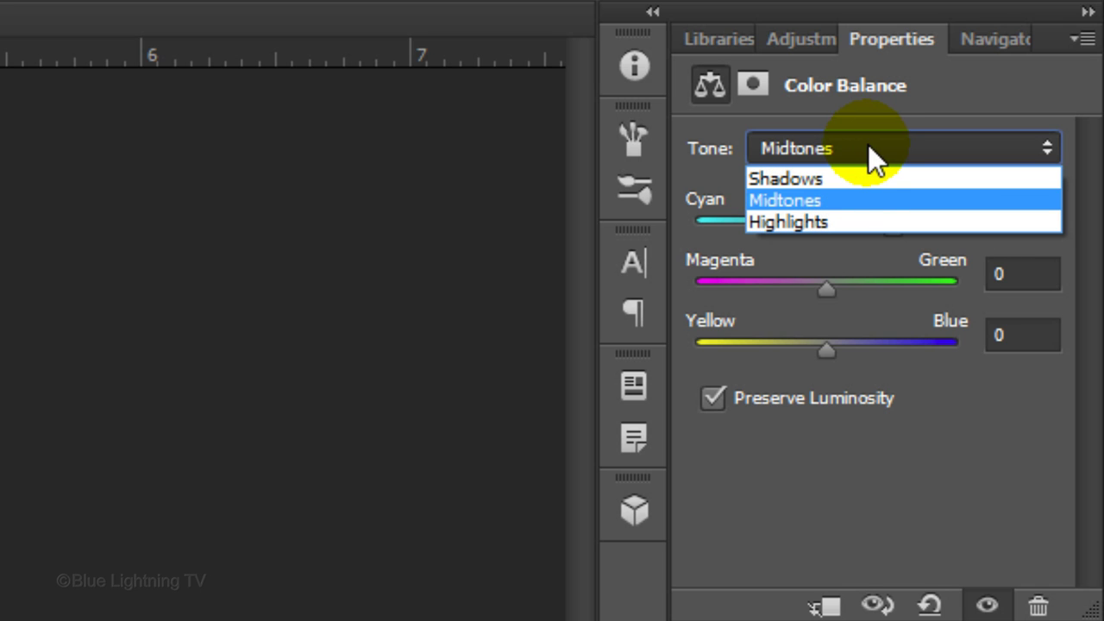
pyautogui.click(862, 177)
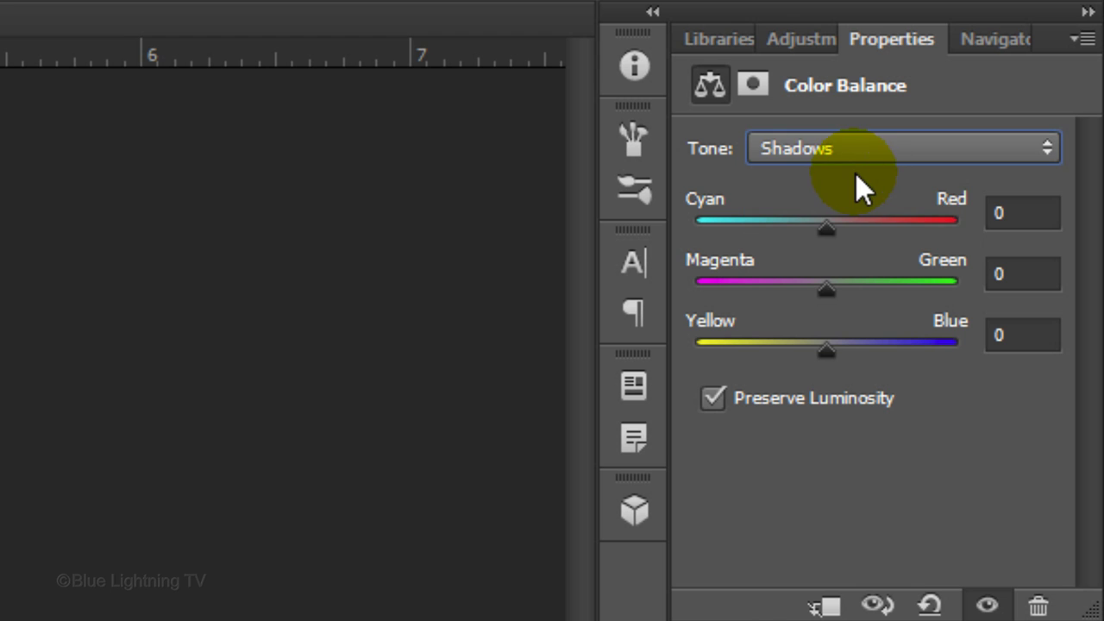
pyautogui.click(1000, 213)
pyautogui.write('50')
pyautogui.press('Return')
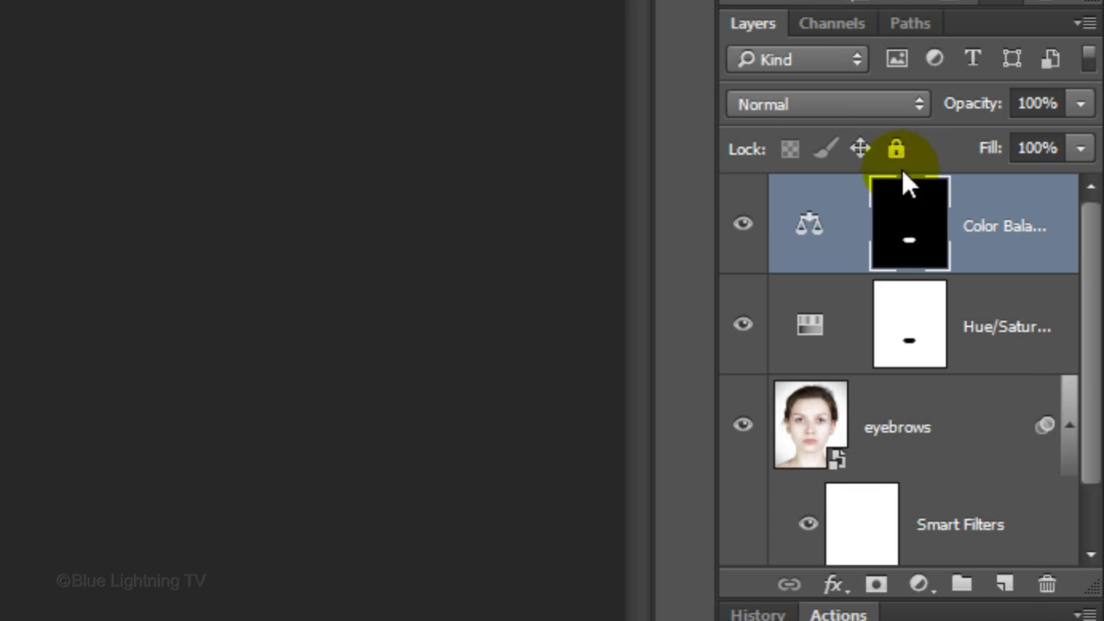
# - Target the Hue/Saturation mask and set the brush opacity to 50% for painting the eyebrows
pyautogui.click(912, 332)
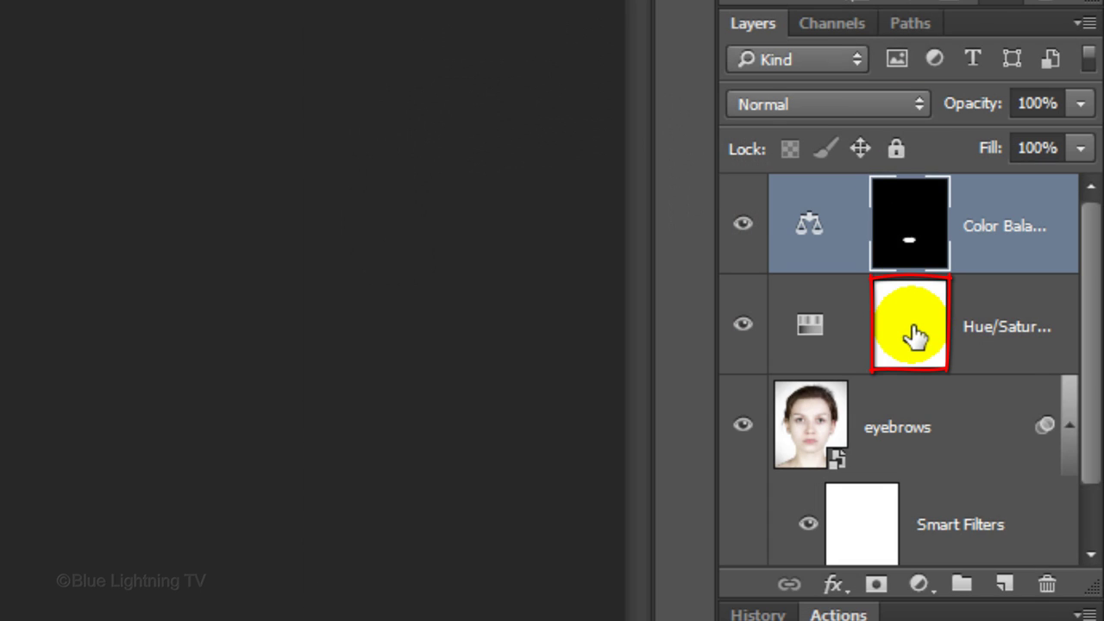
pyautogui.click(914, 337)
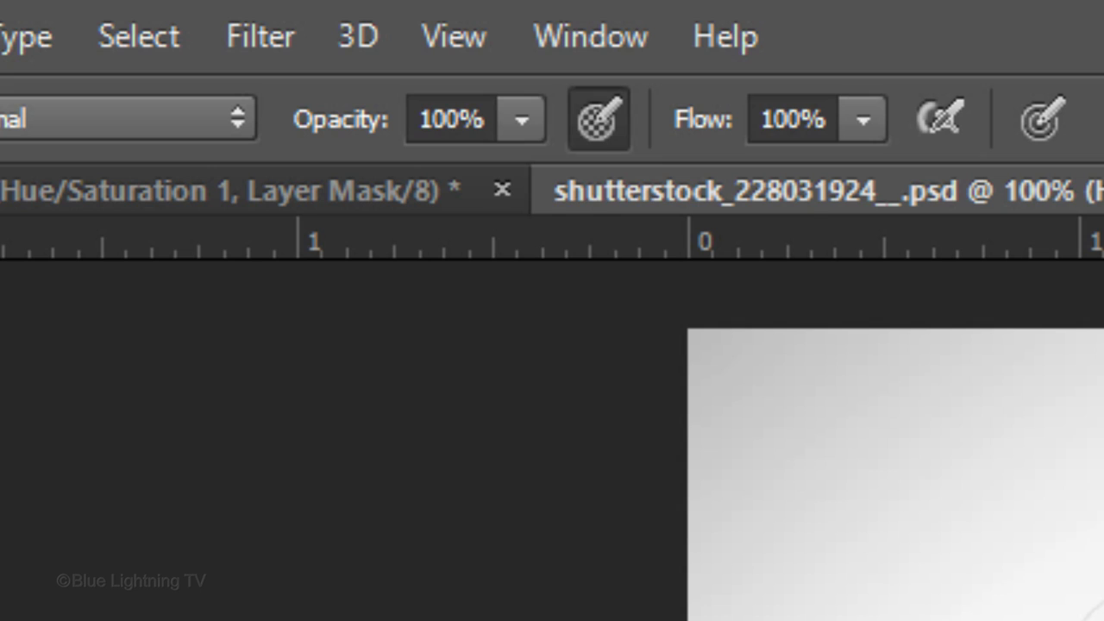
pyautogui.click(485, 112)
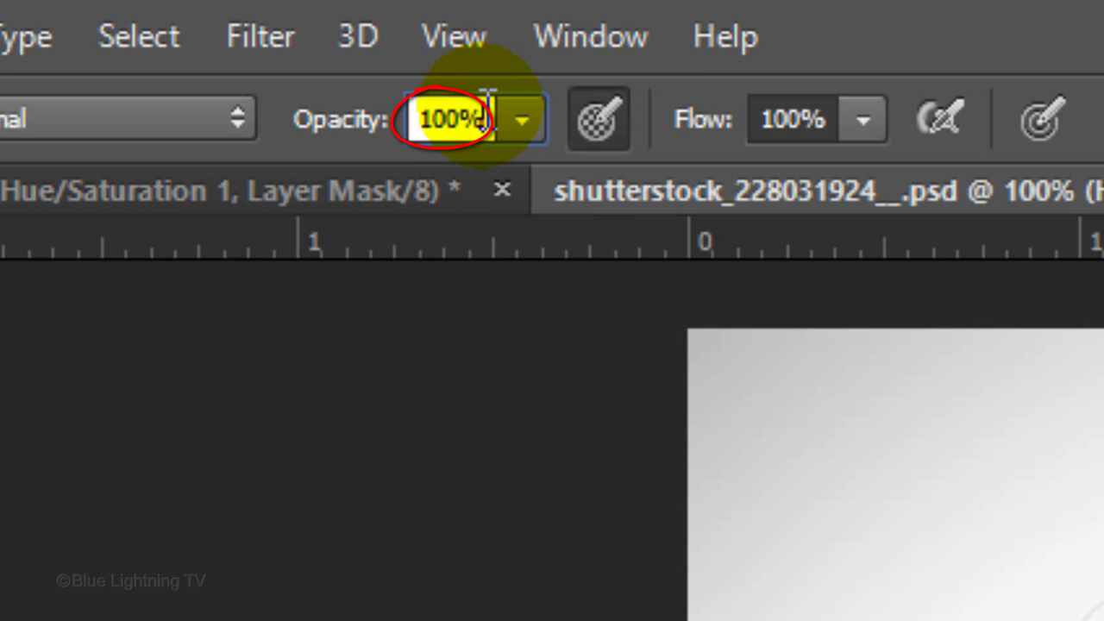
pyautogui.write('50')
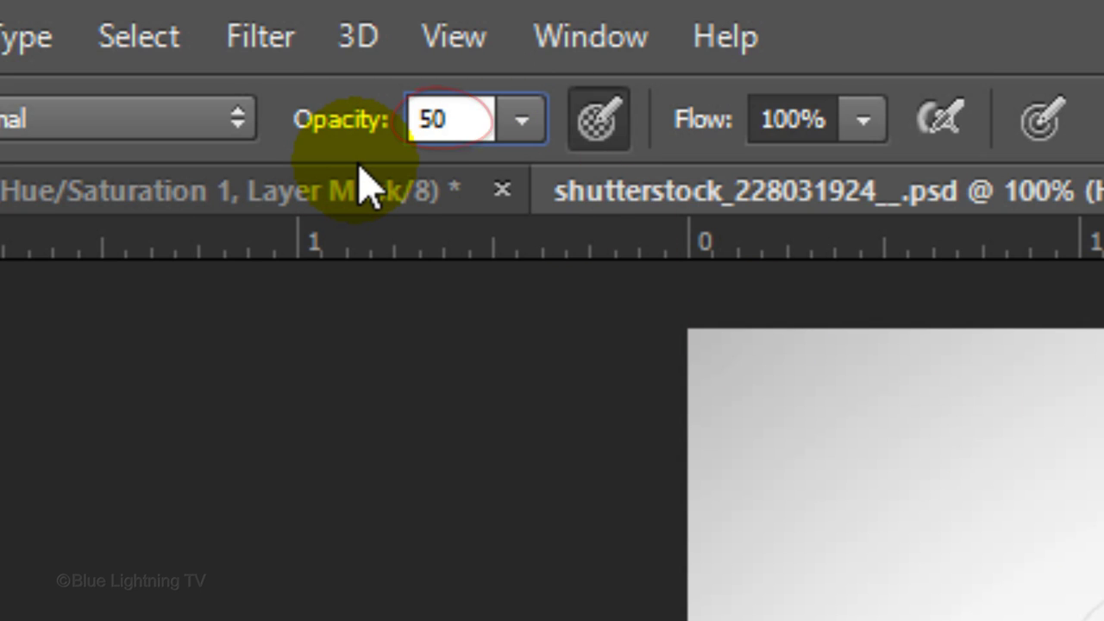
pyautogui.press('Return')
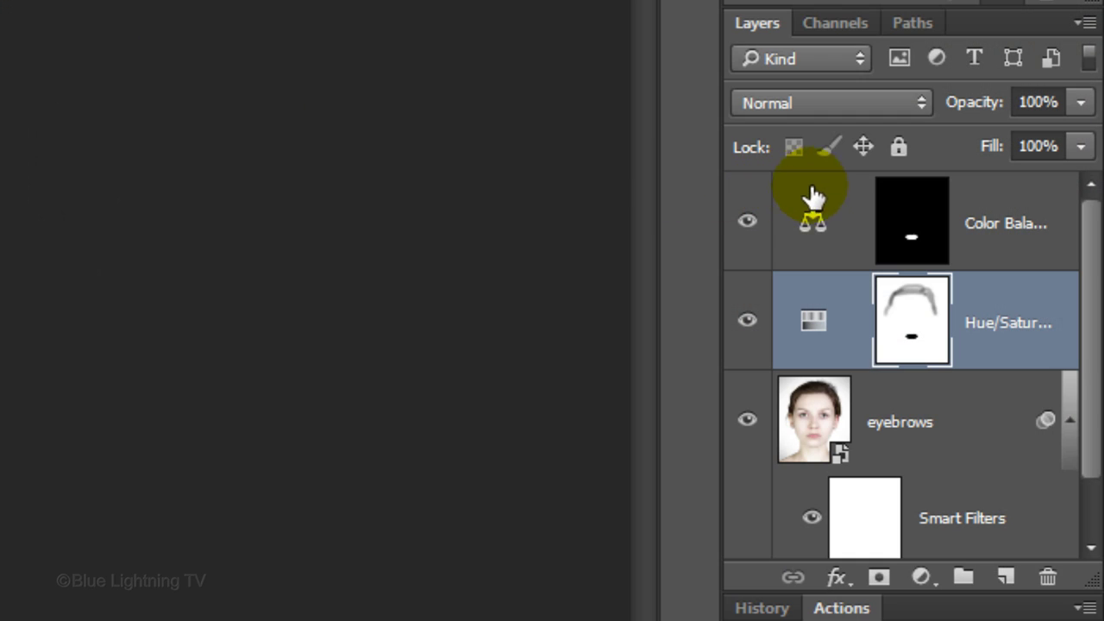
# - Above Color Balance, add a Solid Color fill layer in dark green #047309
pyautogui.click(820, 200)
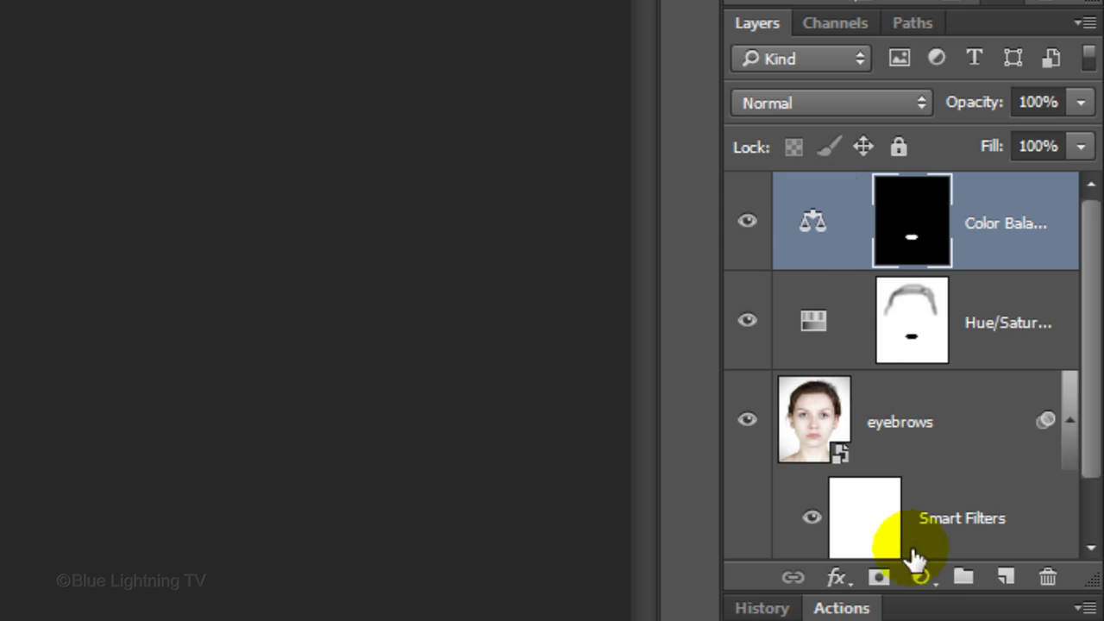
pyautogui.click(925, 579)
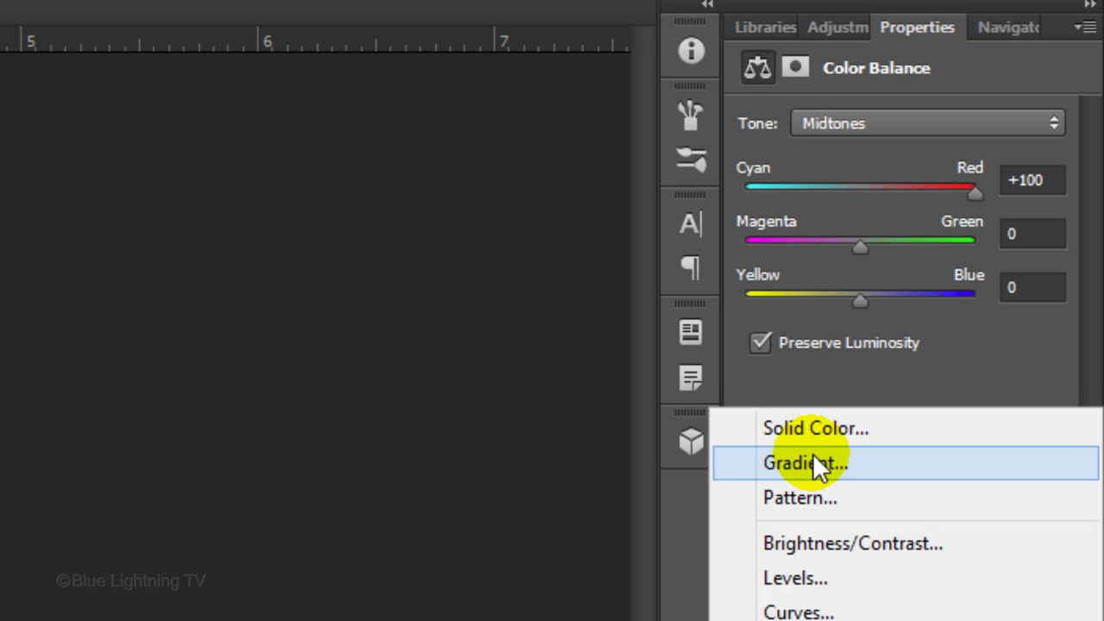
pyautogui.click(812, 438)
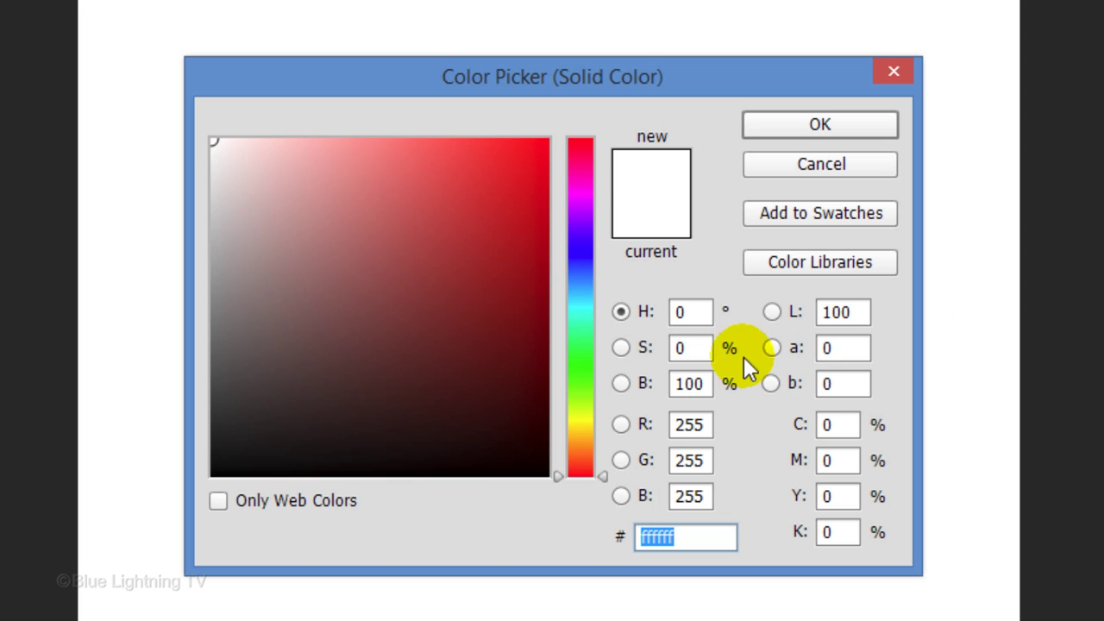
pyautogui.click(579, 361)
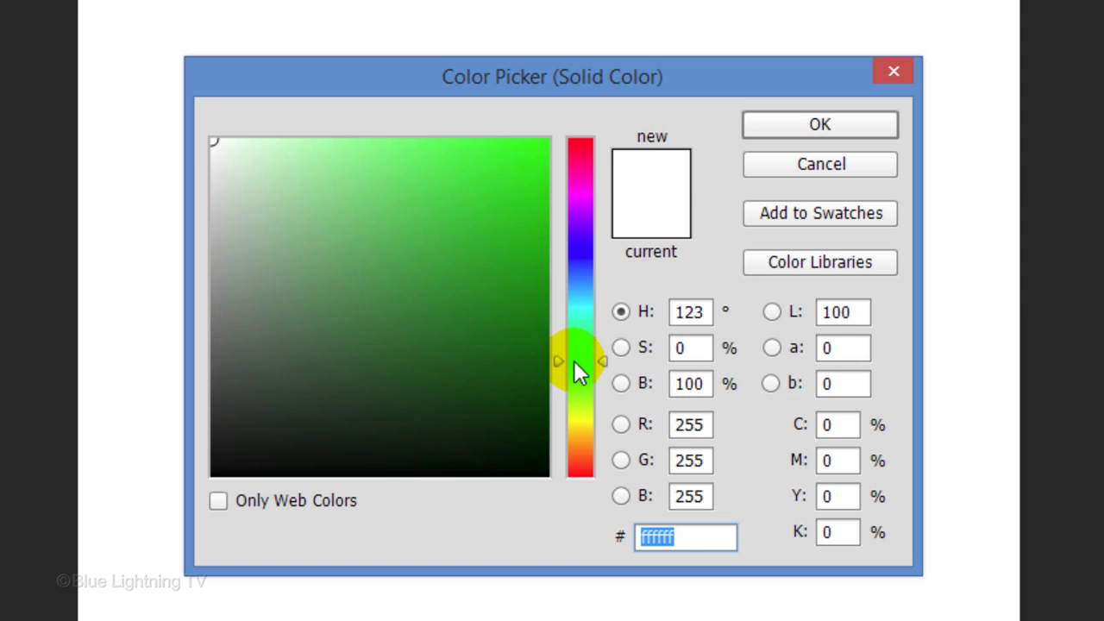
pyautogui.click(540, 321)
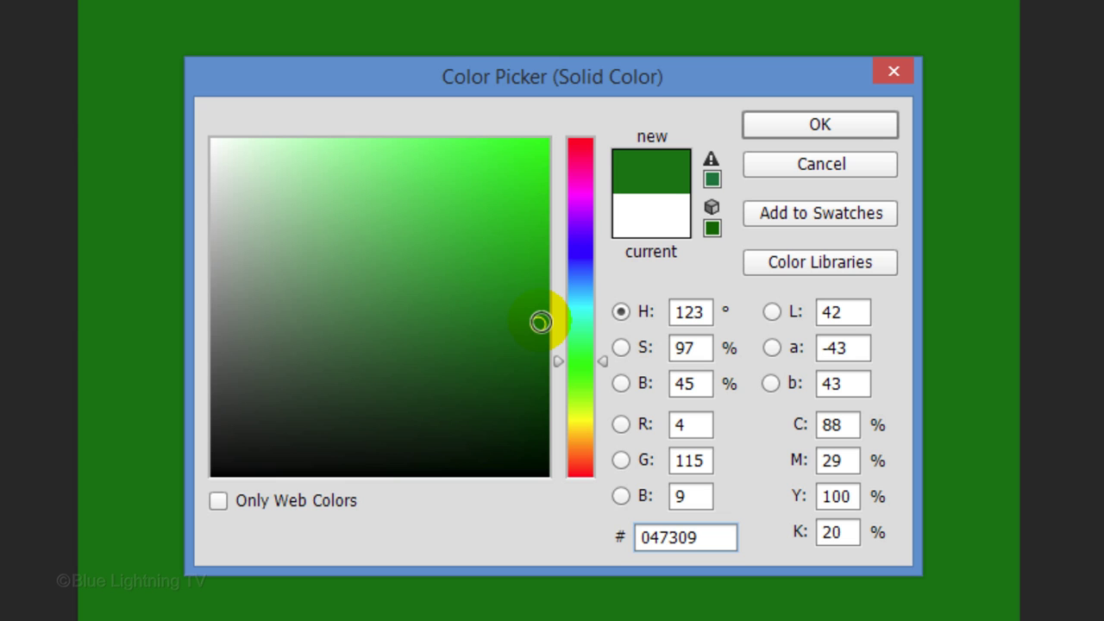
pyautogui.click(858, 130)
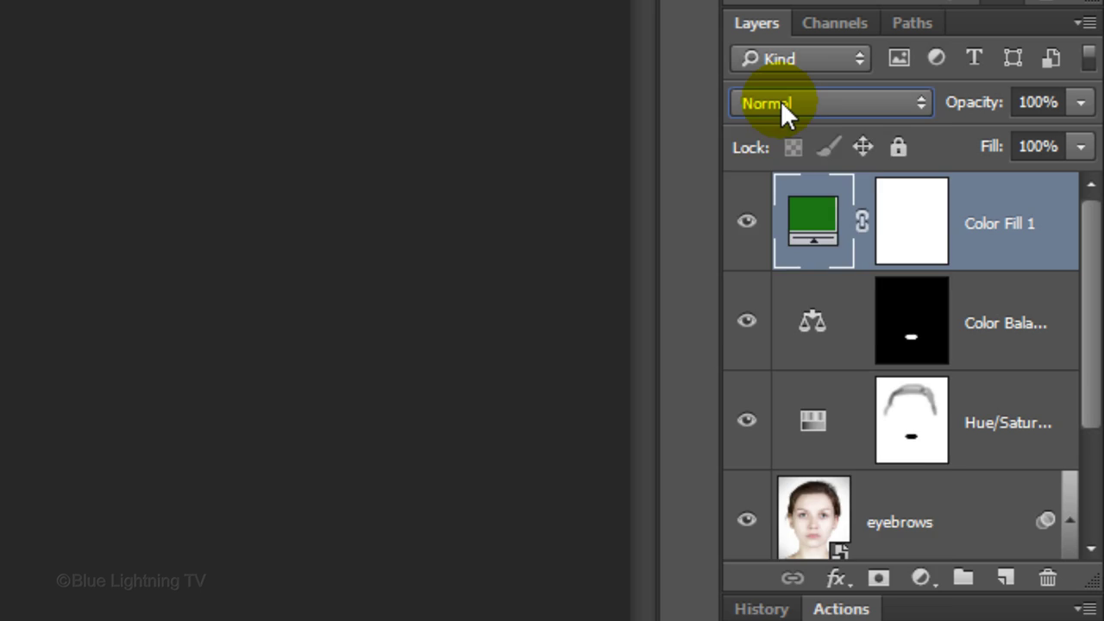
# - Set the fill to Soft Light, invert its mask to black, and make white the foreground colour
pyautogui.click(780, 101)
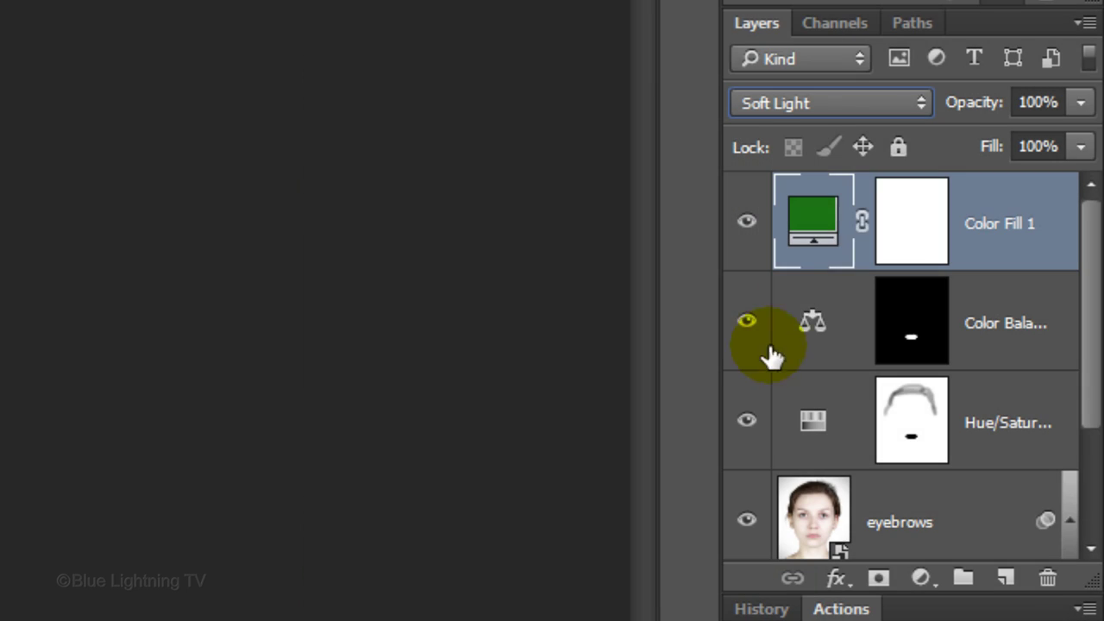
pyautogui.click(903, 209)
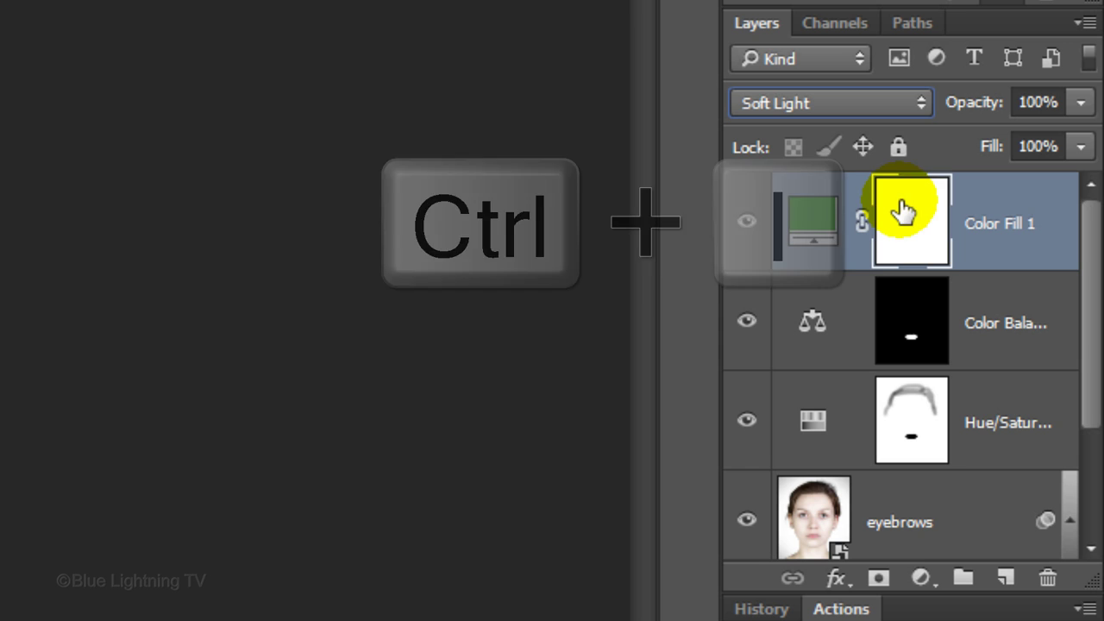
pyautogui.hotkey('ctrl', 'i')
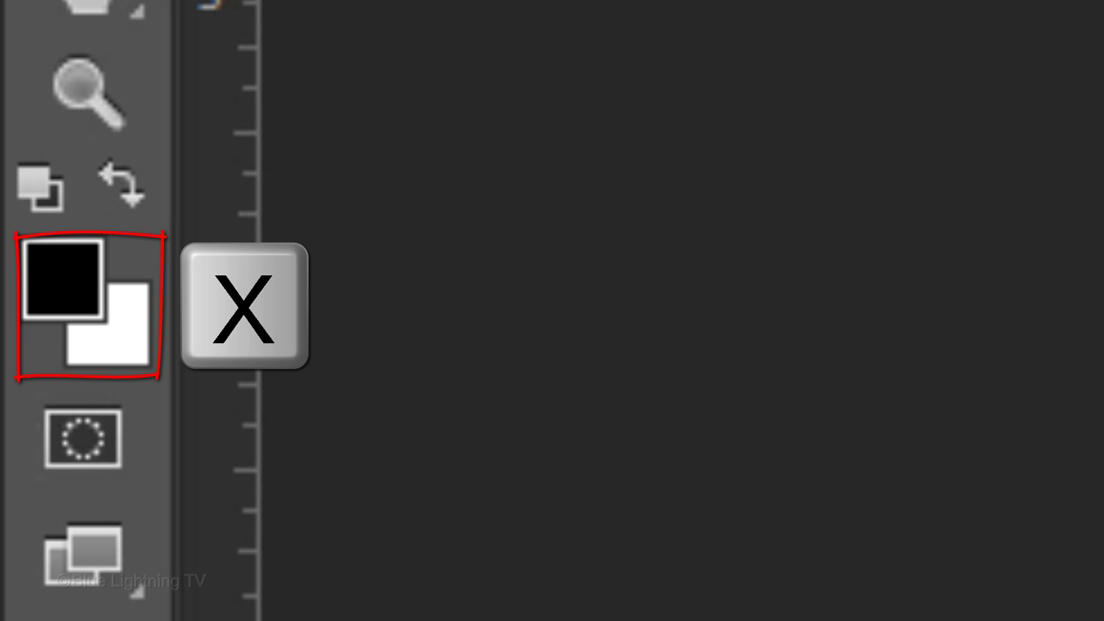
pyautogui.press('x')
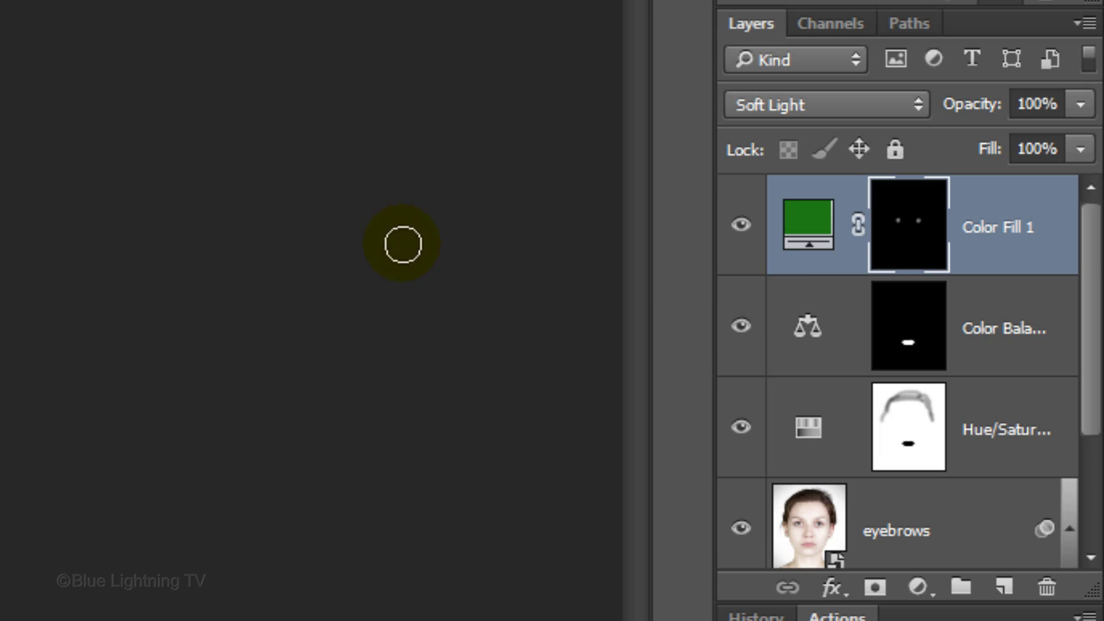
# - Inside the eyebrows smart object, add a layer mask to Background copy, then save and close the .psb
pyautogui.scroll(-3, 1089, 405)
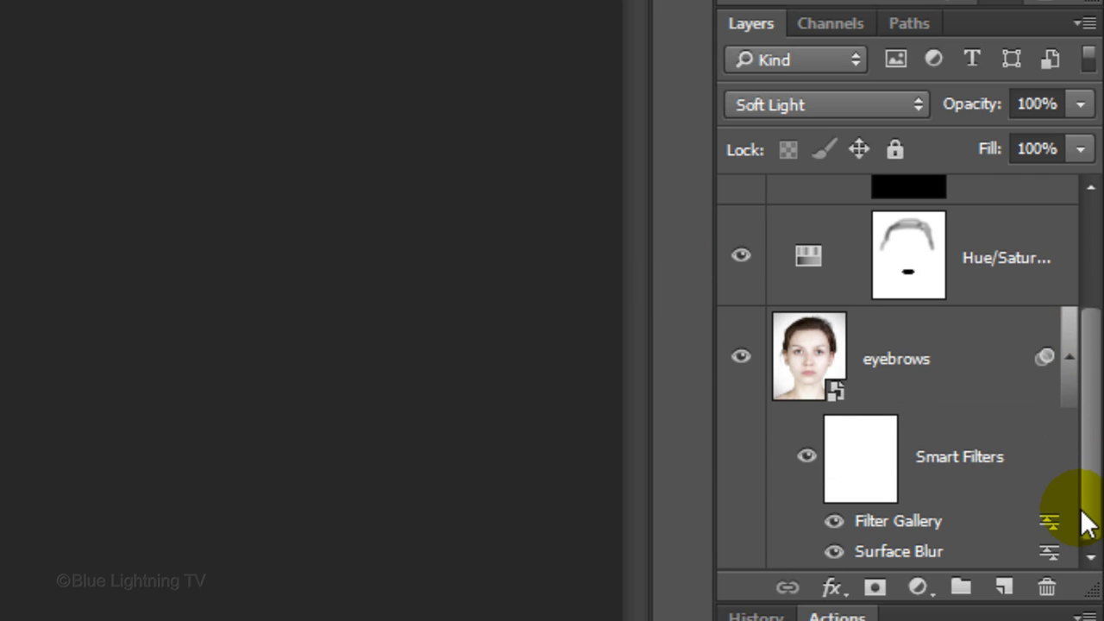
pyautogui.click(804, 346)
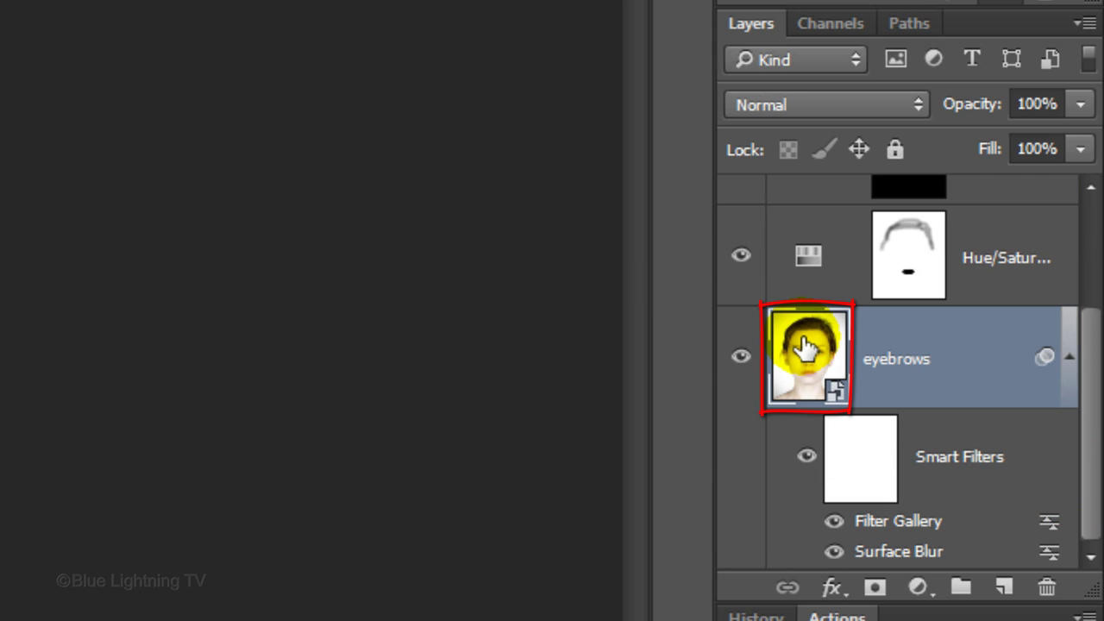
pyautogui.doubleClick(803, 346)
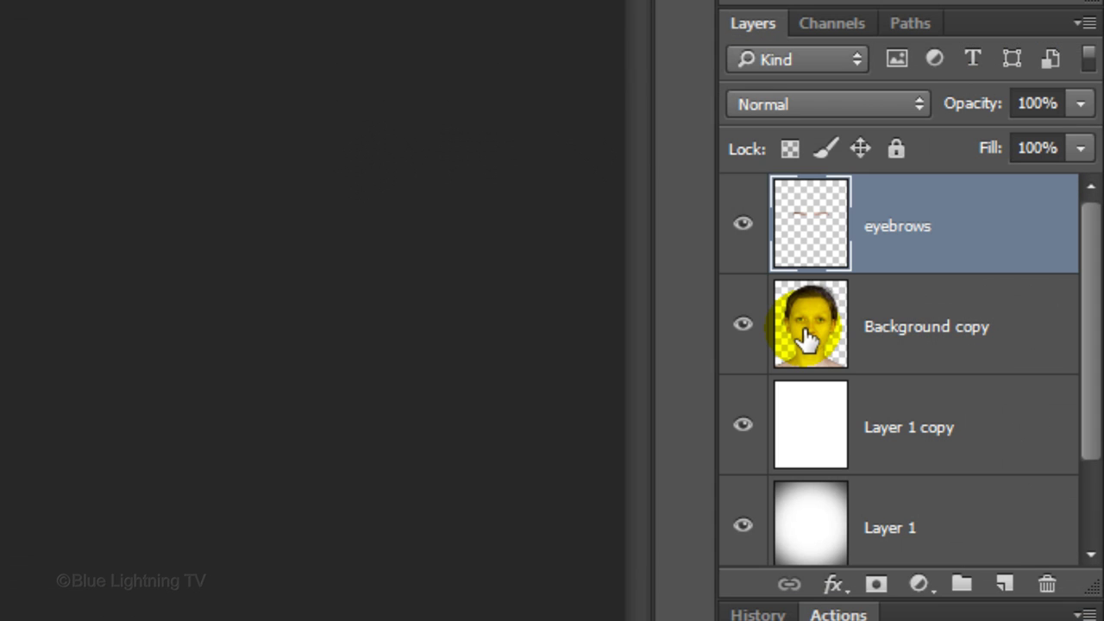
pyautogui.click(806, 339)
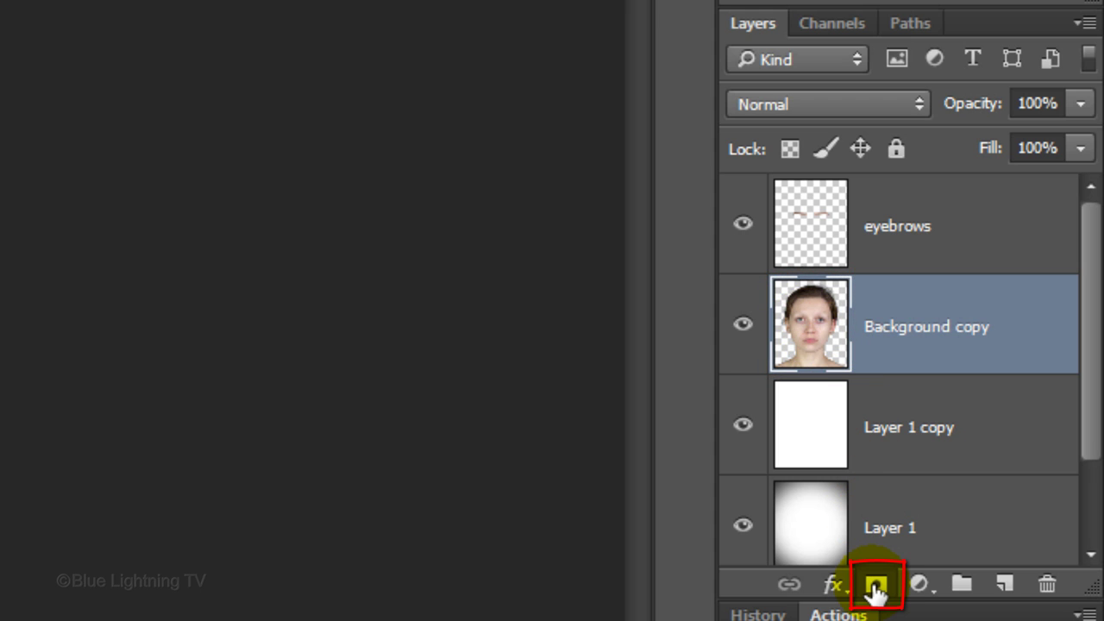
pyautogui.click(876, 586)
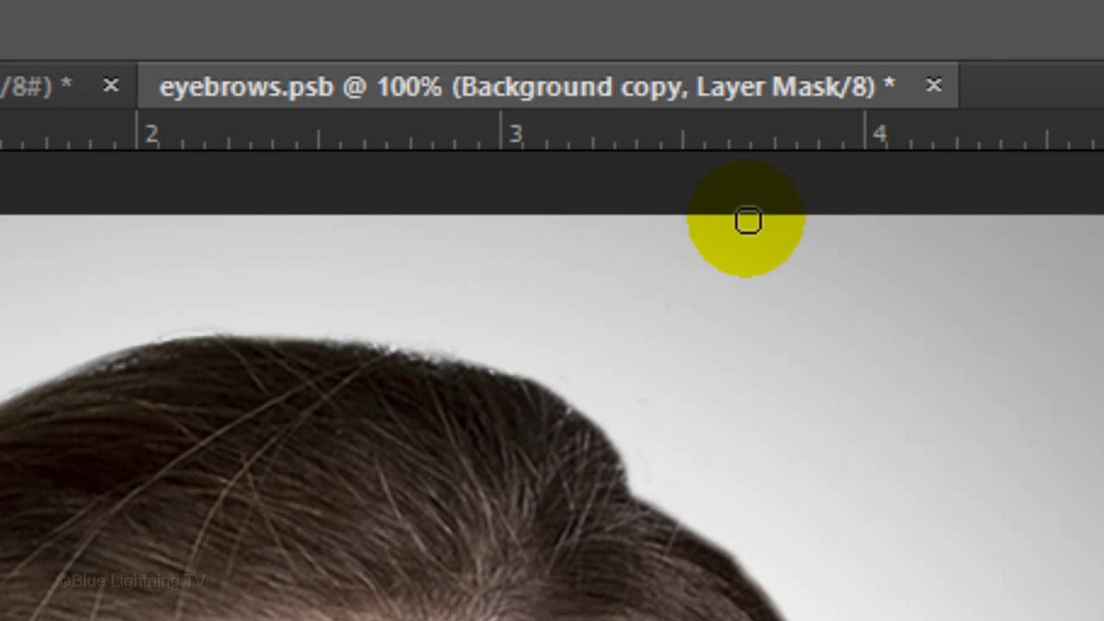
pyautogui.click(942, 87)
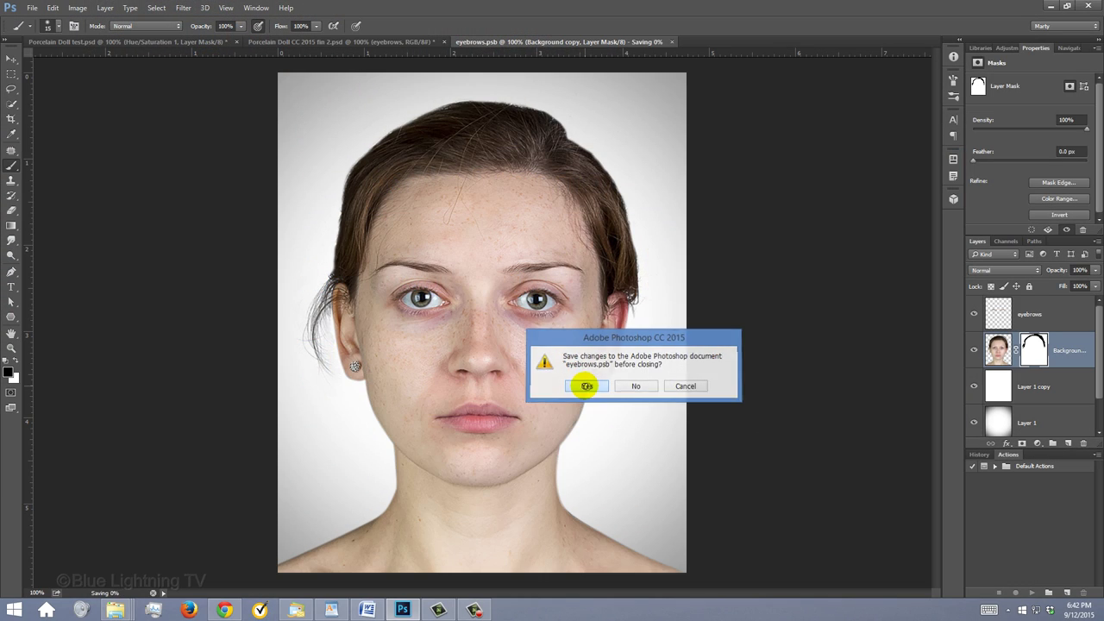
pyautogui.click(385, 373)
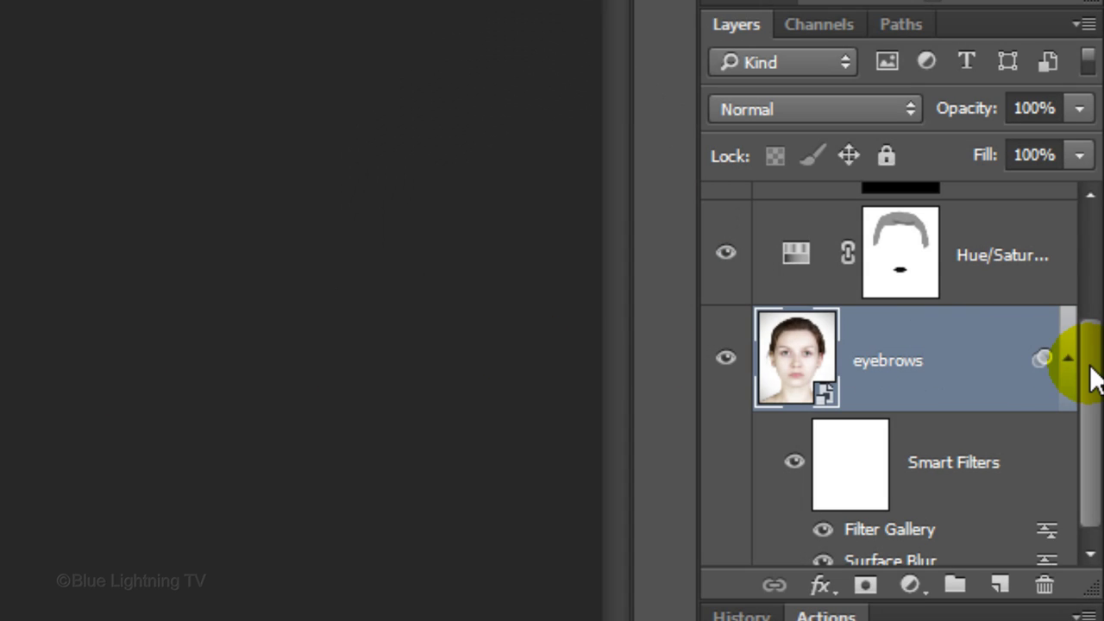
# - Select all layers from Color Fill 1 to eyebrows and convert them into one smart object
pyautogui.moveTo(1091, 378); pyautogui.dragTo(1094, 197)
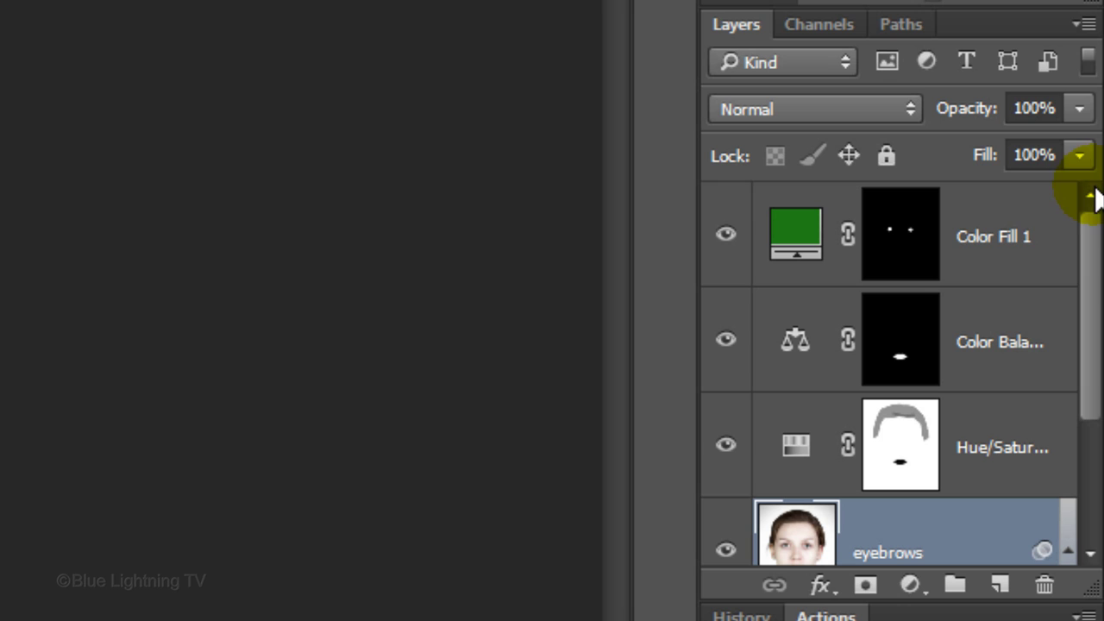
pyautogui.click(1035, 213)
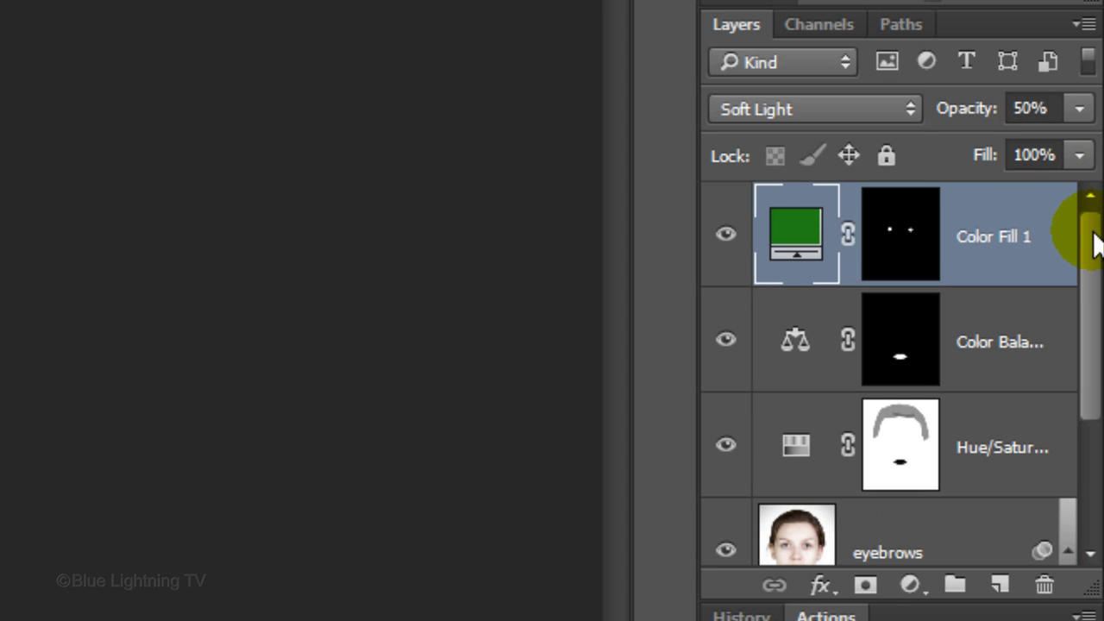
pyautogui.moveTo(1092, 239); pyautogui.dragTo(1095, 479)
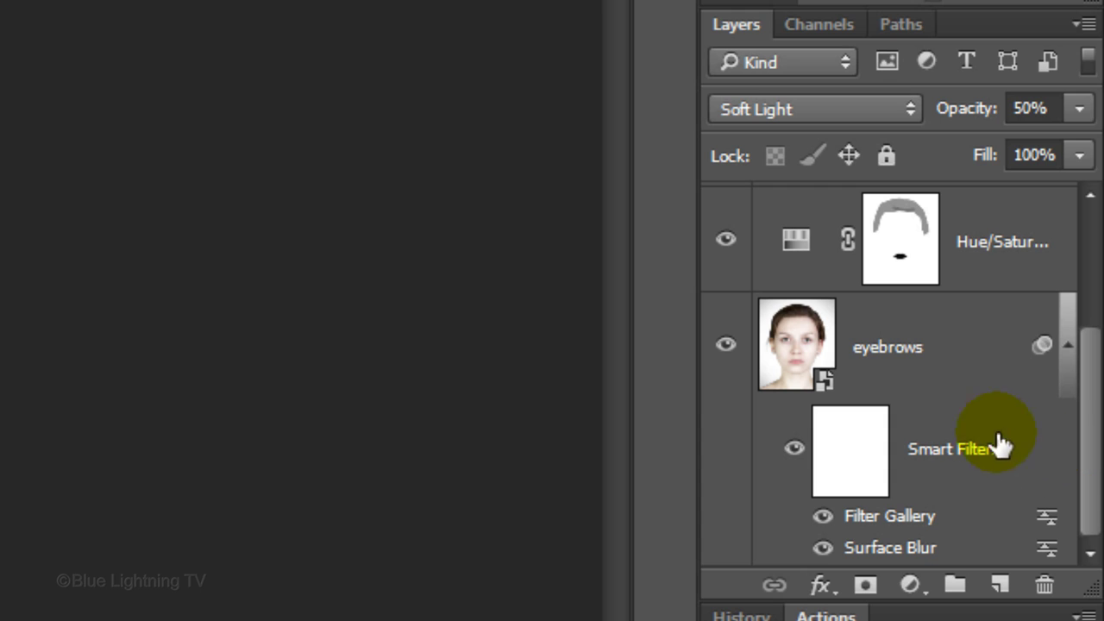
pyautogui.keyDown('shift'); pyautogui.click(789, 352); pyautogui.keyUp('shift')
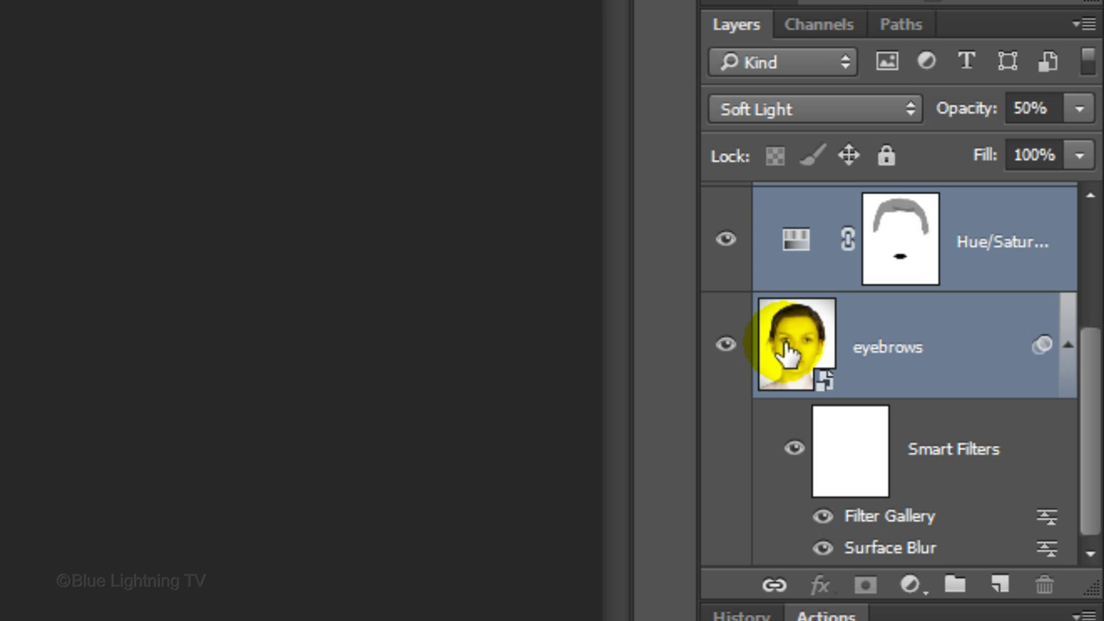
pyautogui.click(1078, 24)
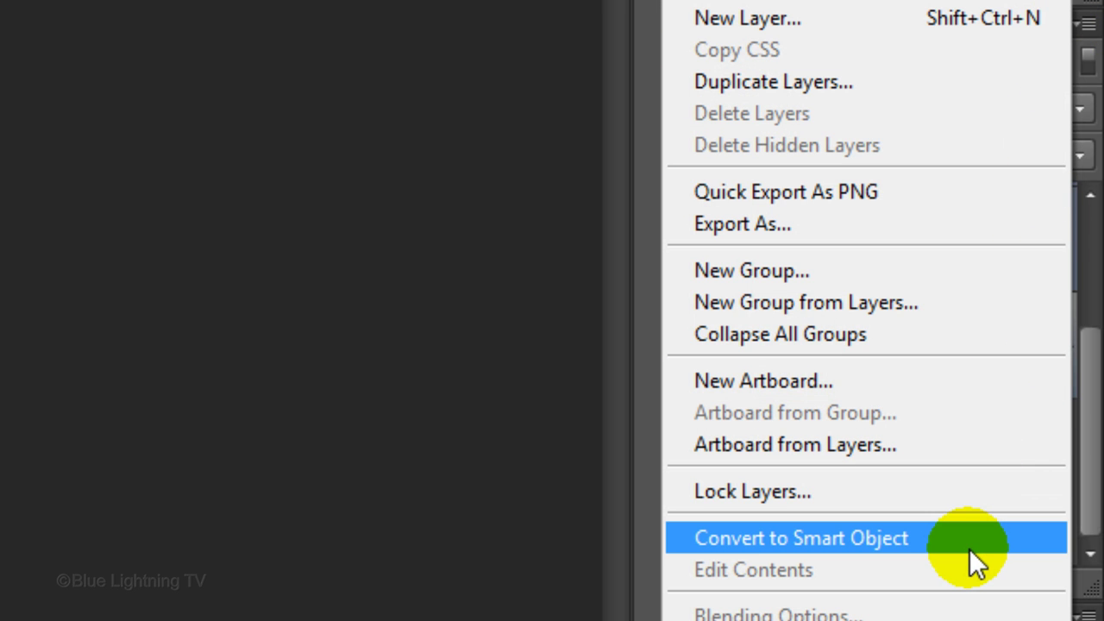
pyautogui.click(969, 538)
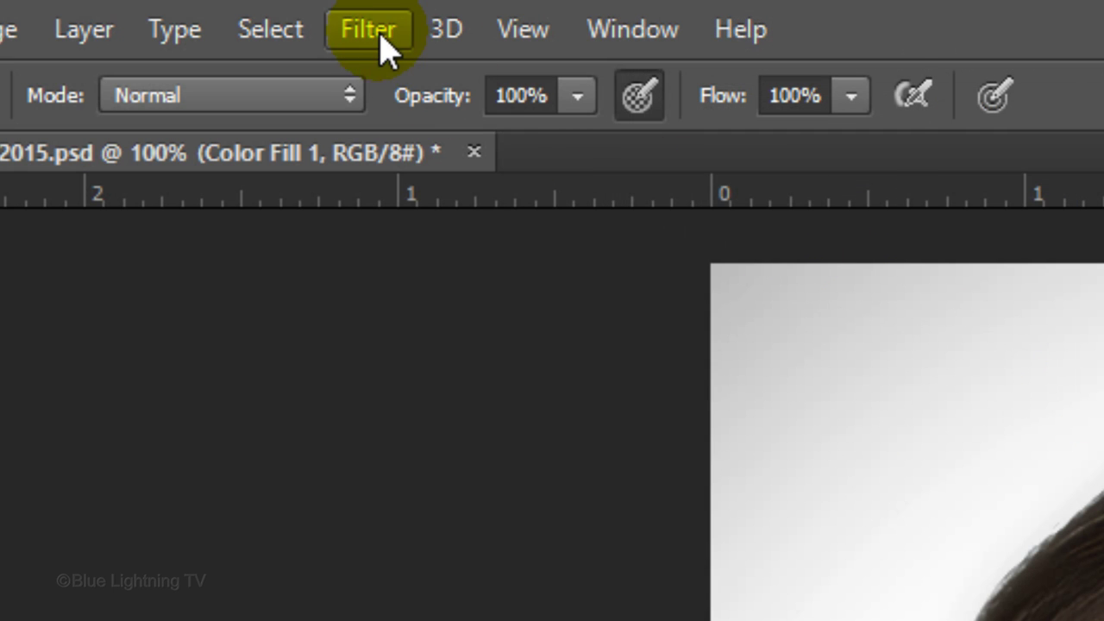
# - In Filter > Liquify, use an enlarged Bloat brush to enlarge both eyes
pyautogui.click(379, 31)
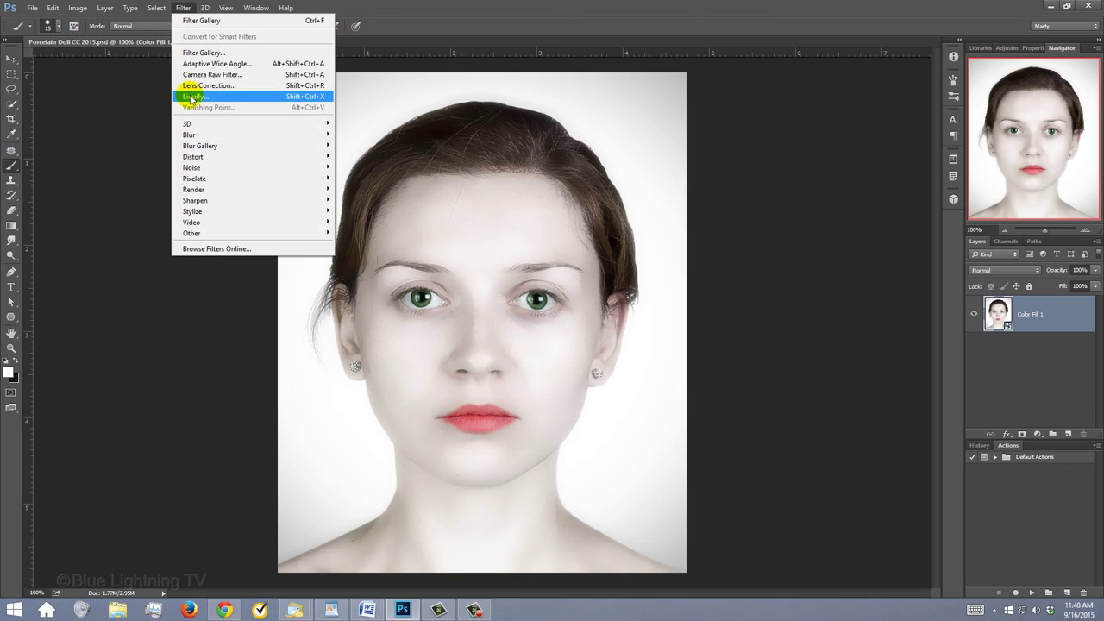
pyautogui.click(404, 353)
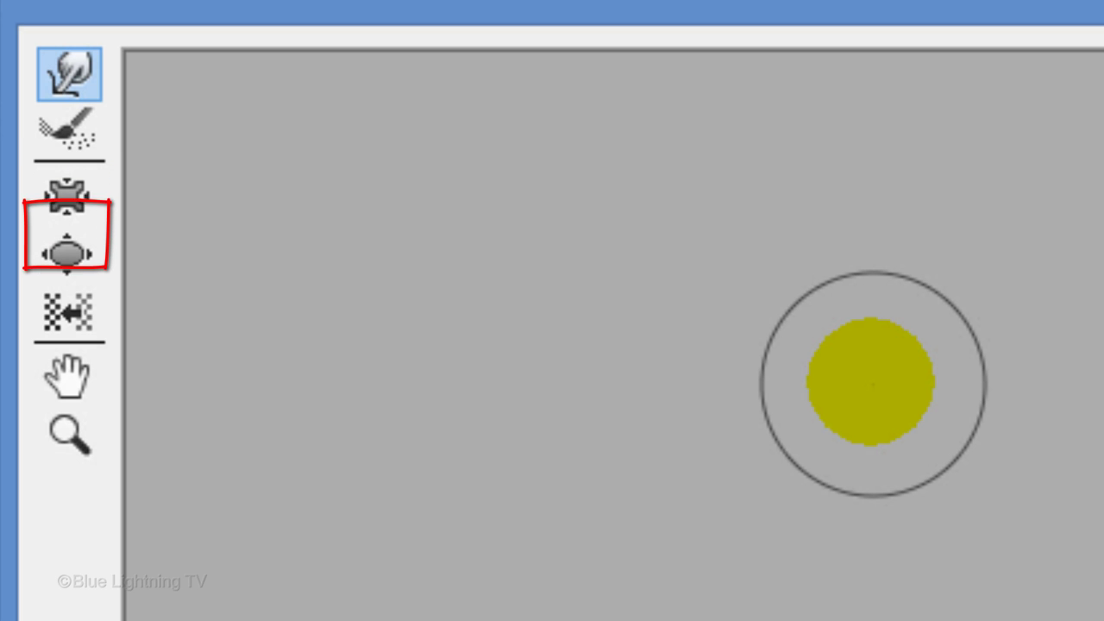
pyautogui.click(69, 259)
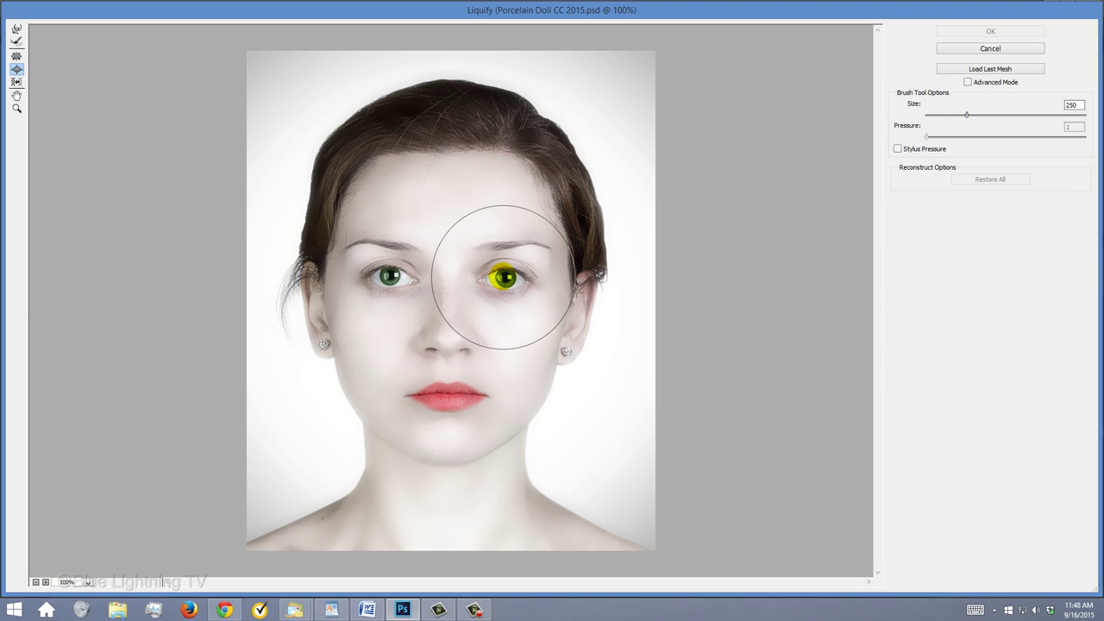
pyautogui.press(']')
pyautogui.click(504, 277)
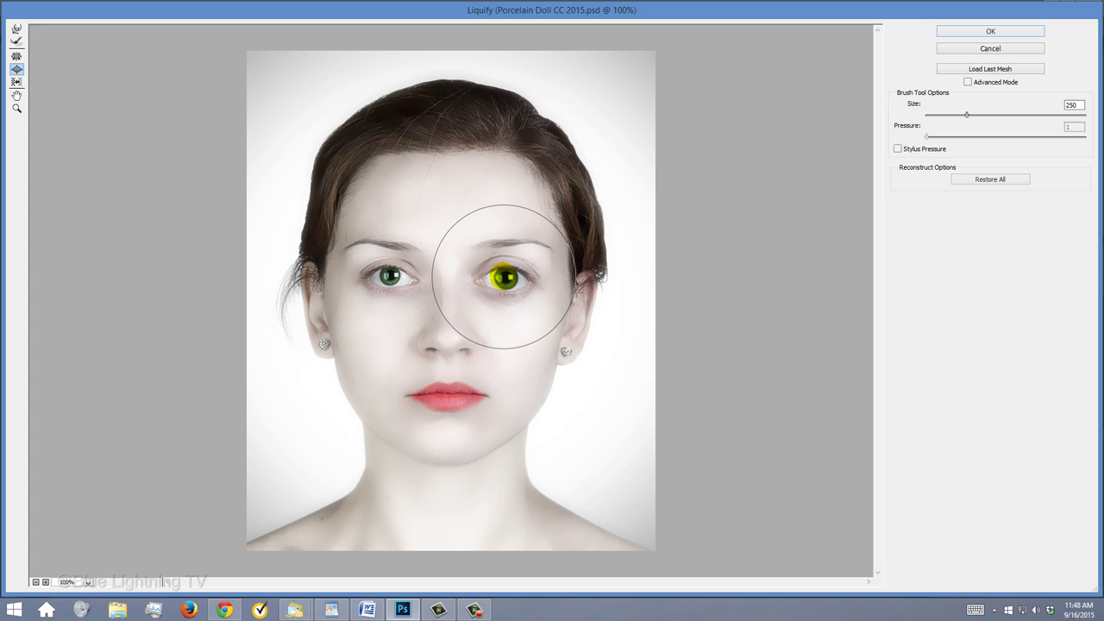
pyautogui.hotkey('ctrl', 'z')
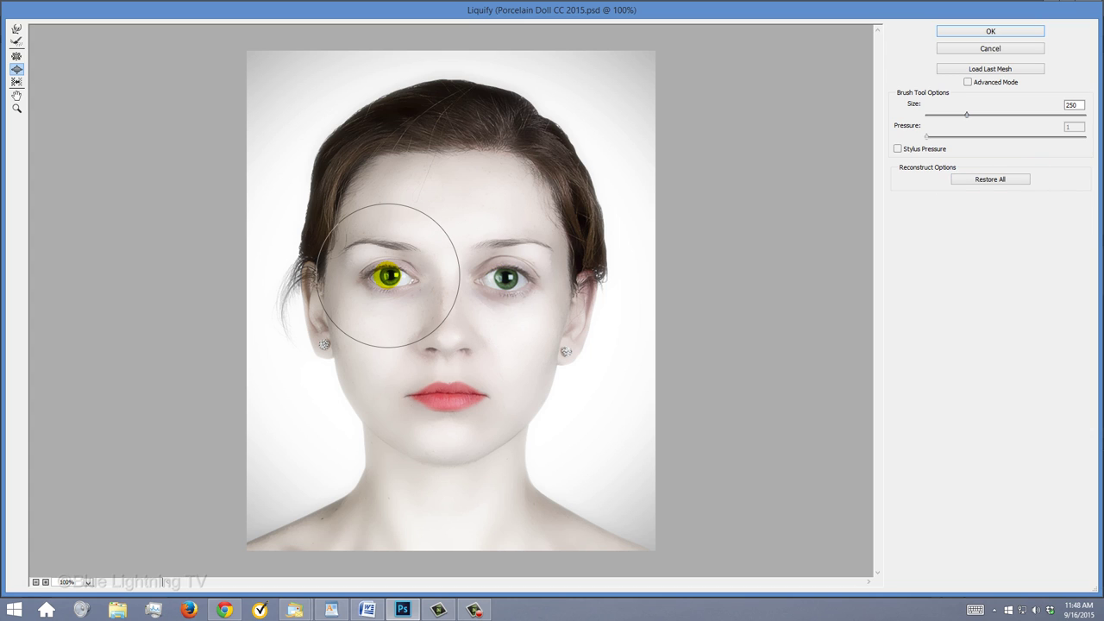
pyautogui.moveTo(388, 275); pyautogui.dragTo(389, 275)
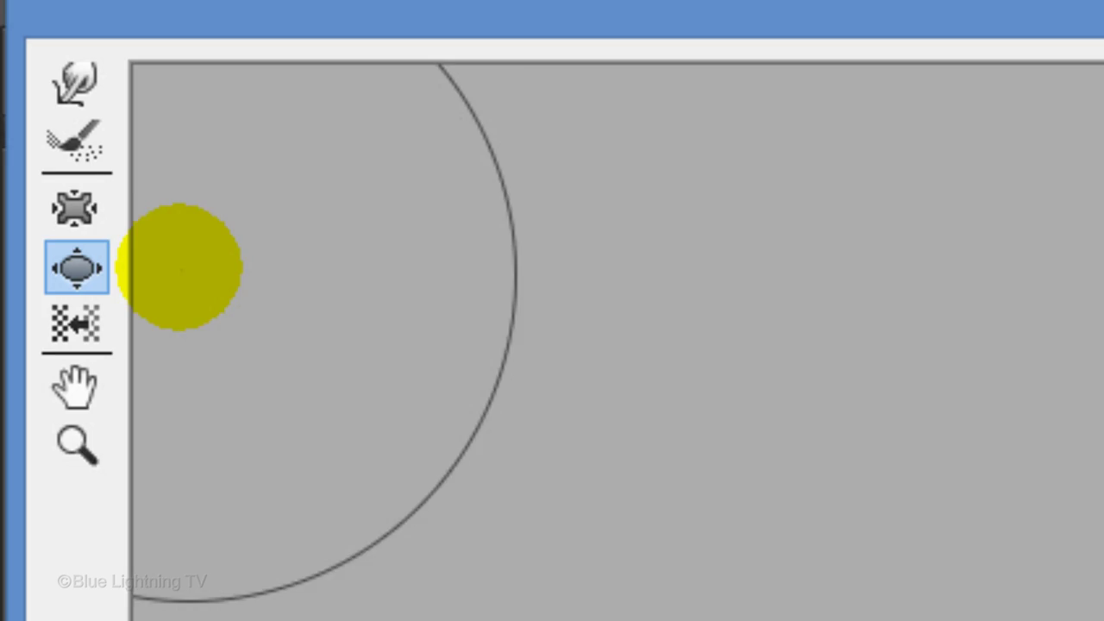
# - Shrink the lips with the Pucker tool at brush size 500, then return the brush to 400
pyautogui.click(17, 56)
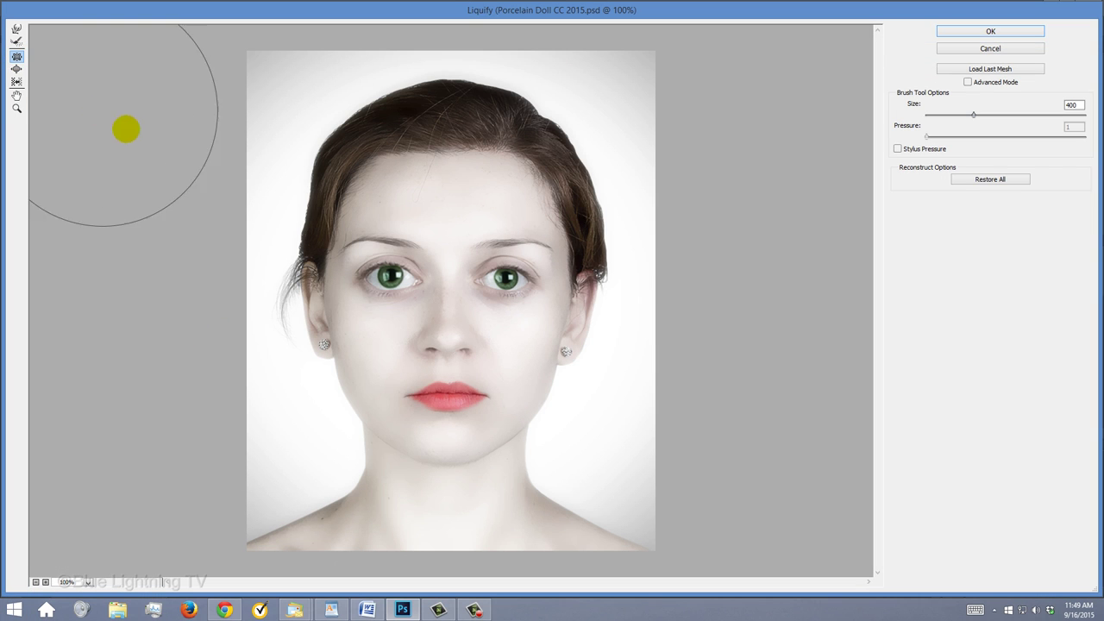
pyautogui.press(']')
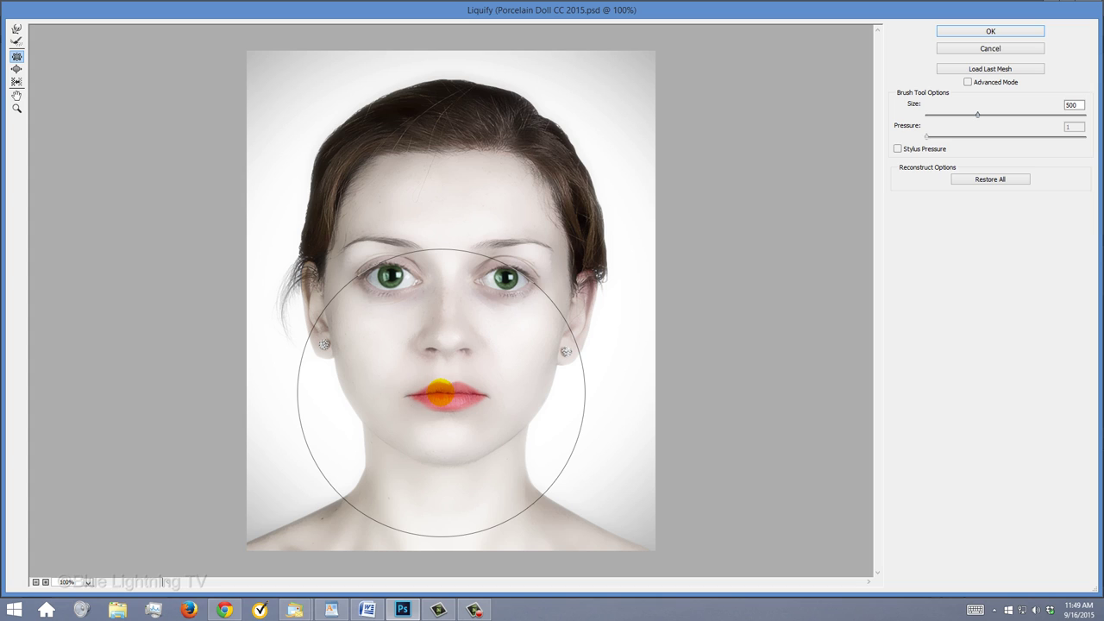
pyautogui.moveTo(439, 393); pyautogui.dragTo(441, 386)
pyautogui.press('[')
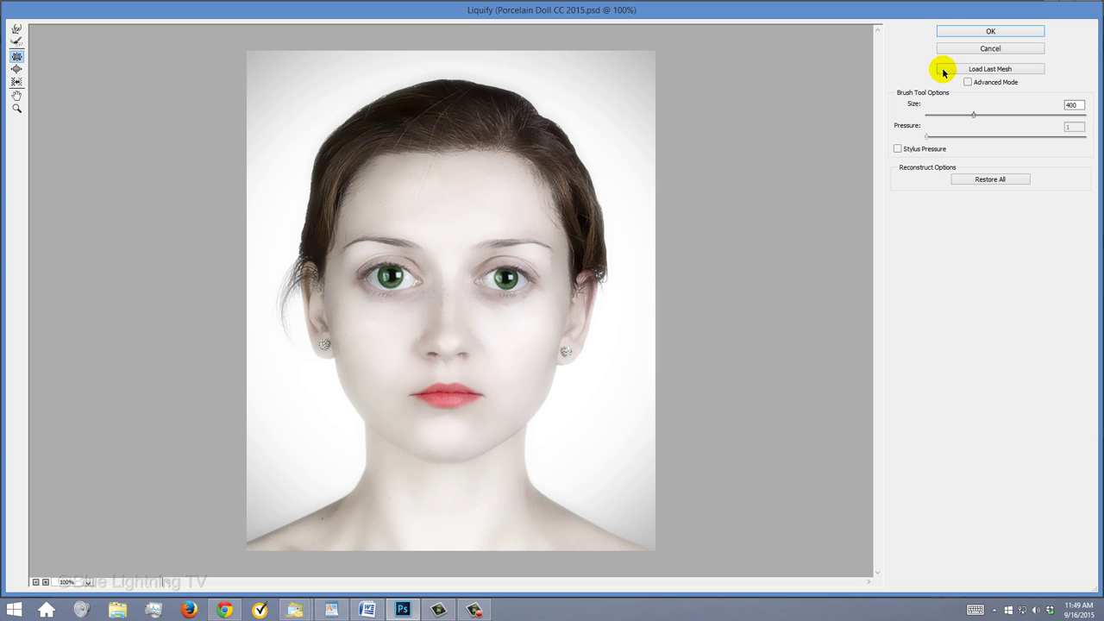
# - Confirm Liquify with OK so it becomes a smart filter on Color Fill 1
pyautogui.click(990, 33)
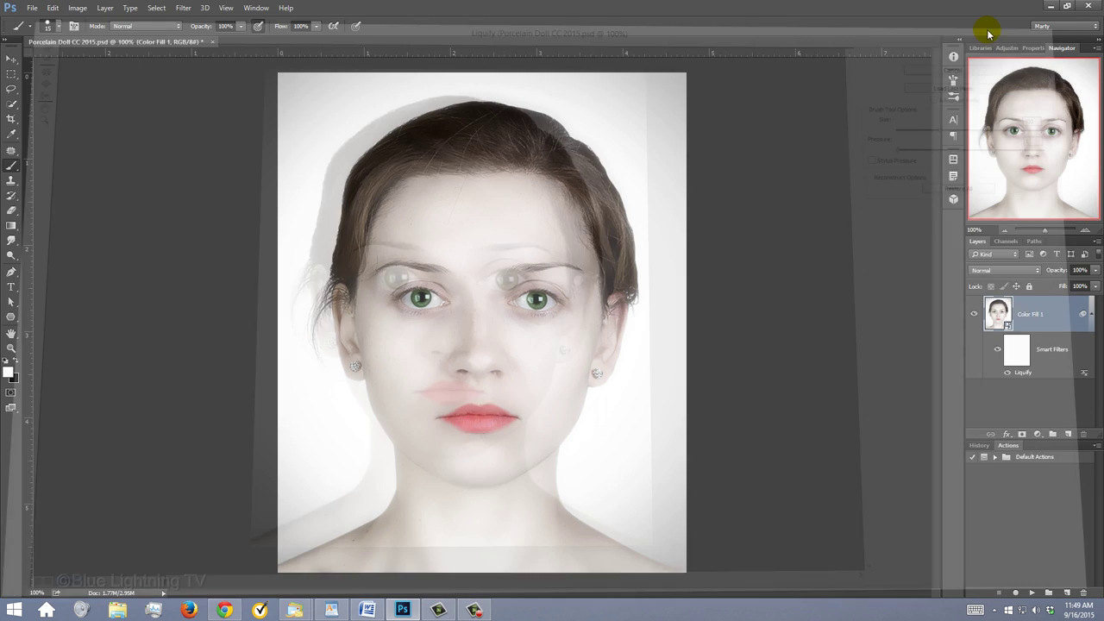